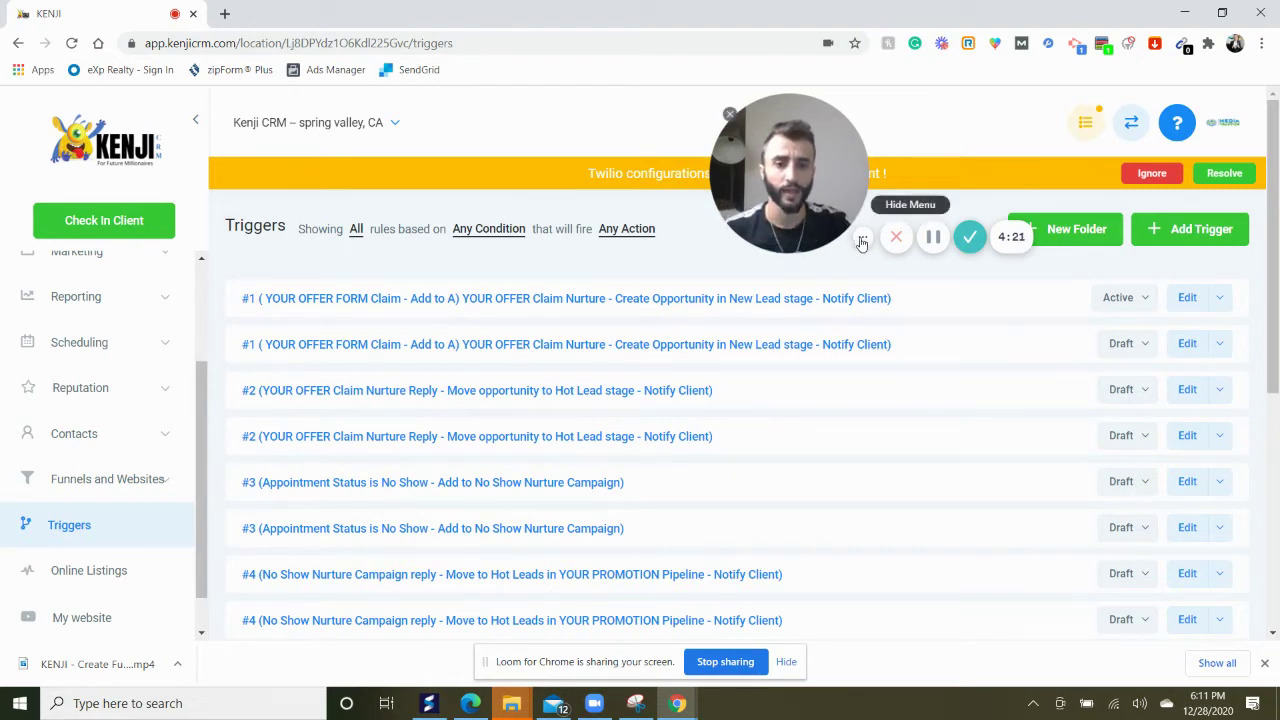
Step: Add a new trigger and name it 'booked appointment'
{"action": "left_click", "coordinate": [1150, 240]}
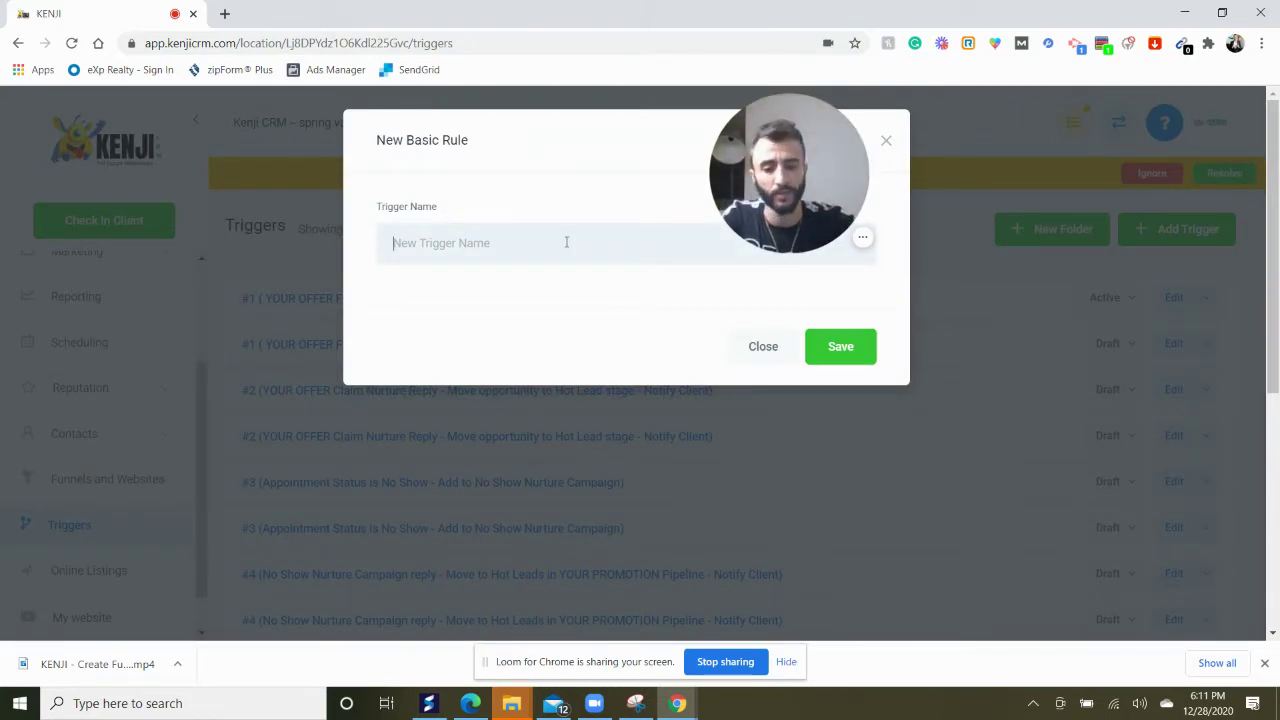
{"action": "type", "text": "booke"}
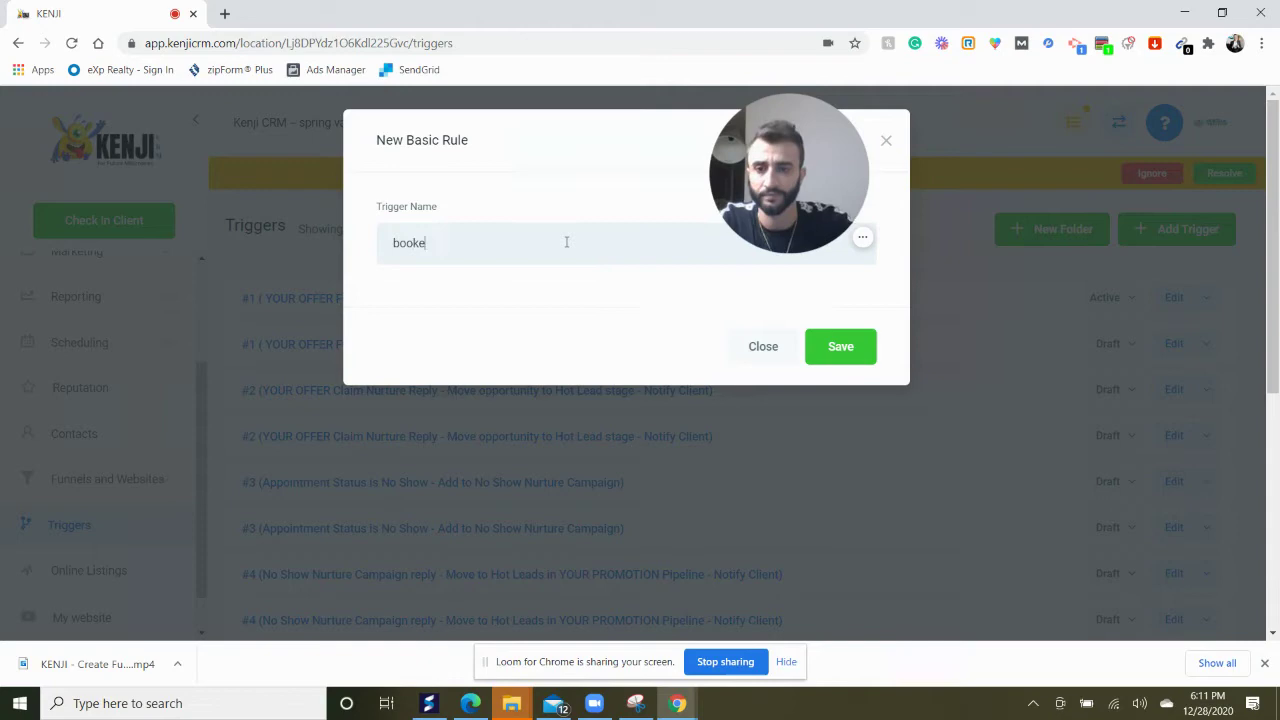
{"action": "type", "text": "d appointment"}
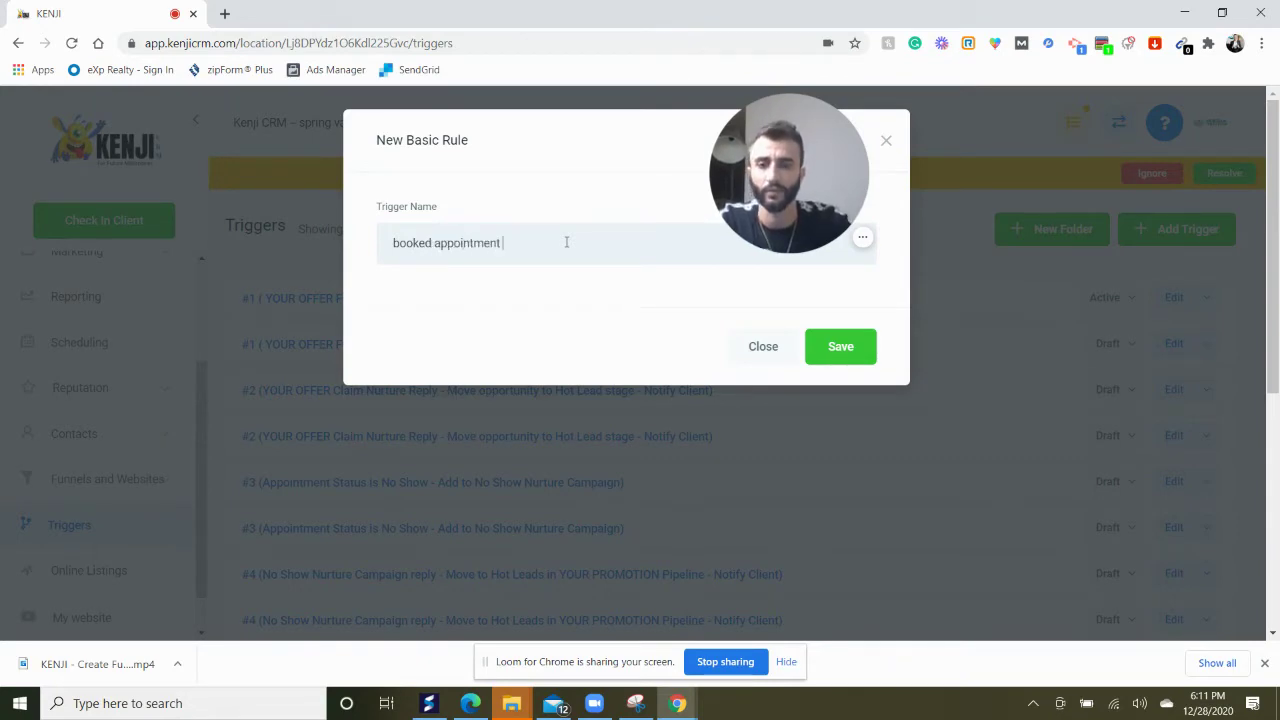
Step: Save the trigger, set Appointment as its event, and filter to the Kenji Demo Walkthrough calendar
{"action": "left_click", "coordinate": [797, 347]}
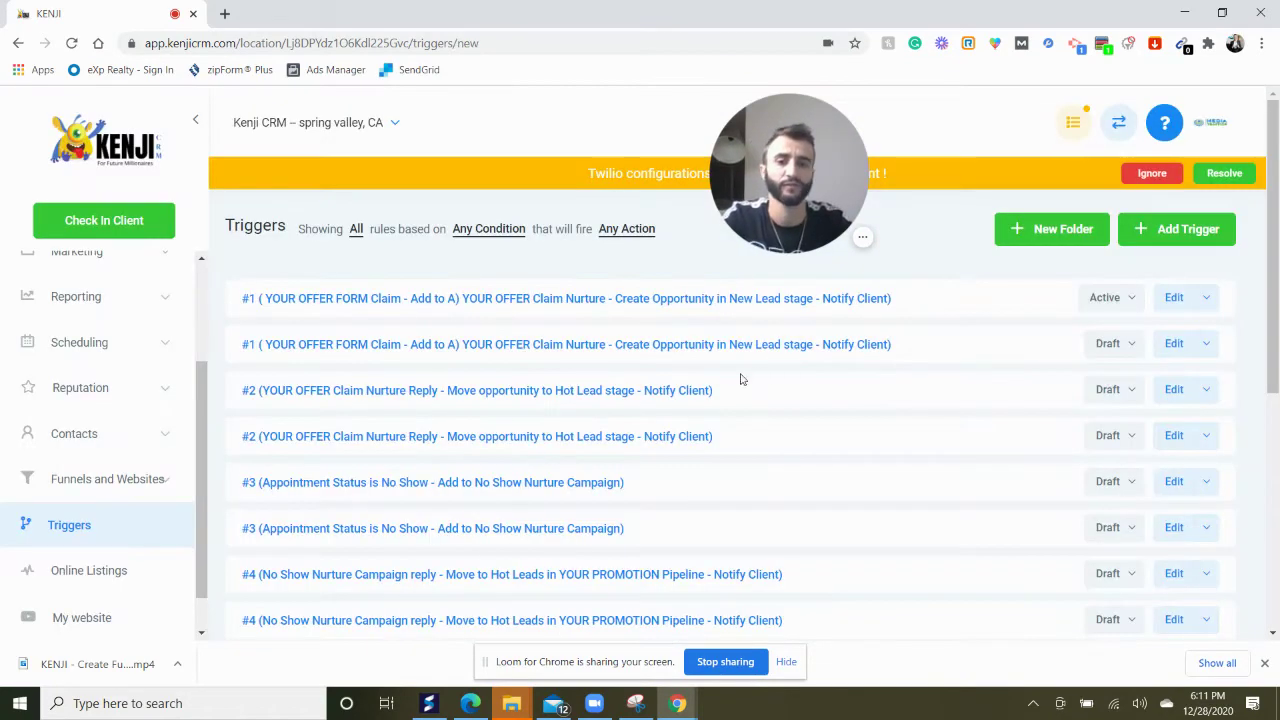
{"action": "left_click", "coordinate": [440, 444]}
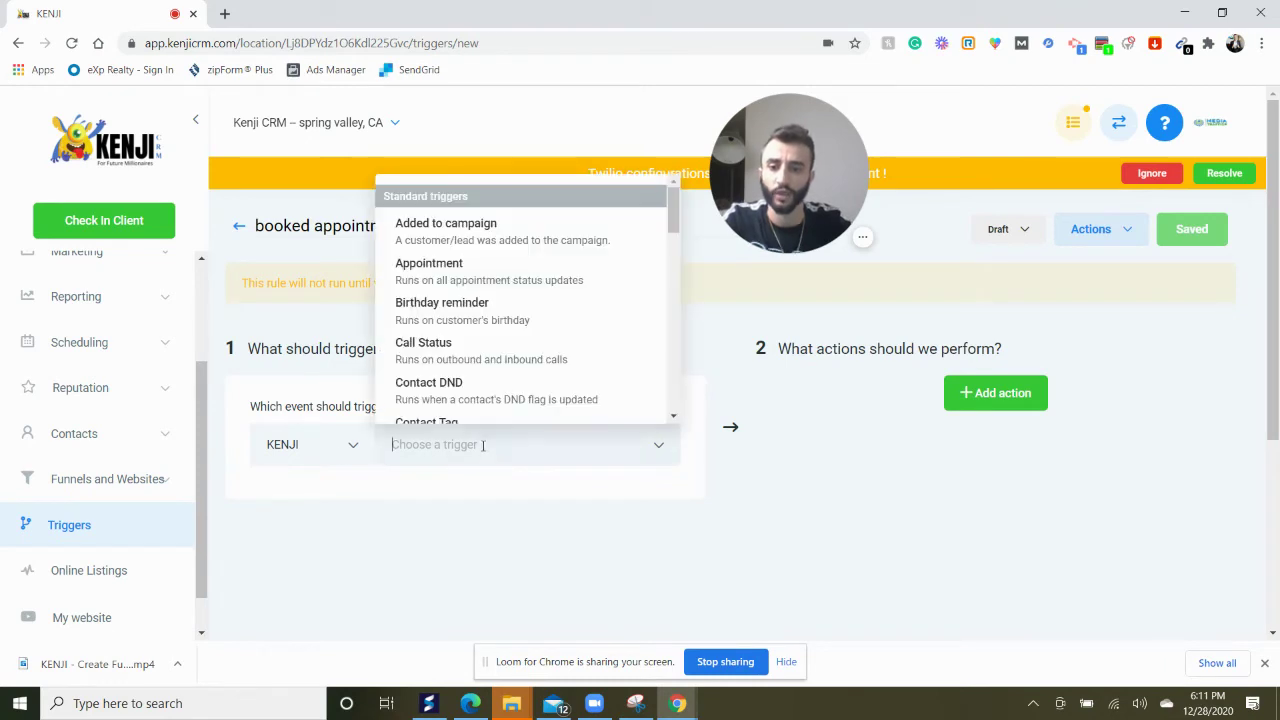
{"action": "left_click", "coordinate": [463, 263]}
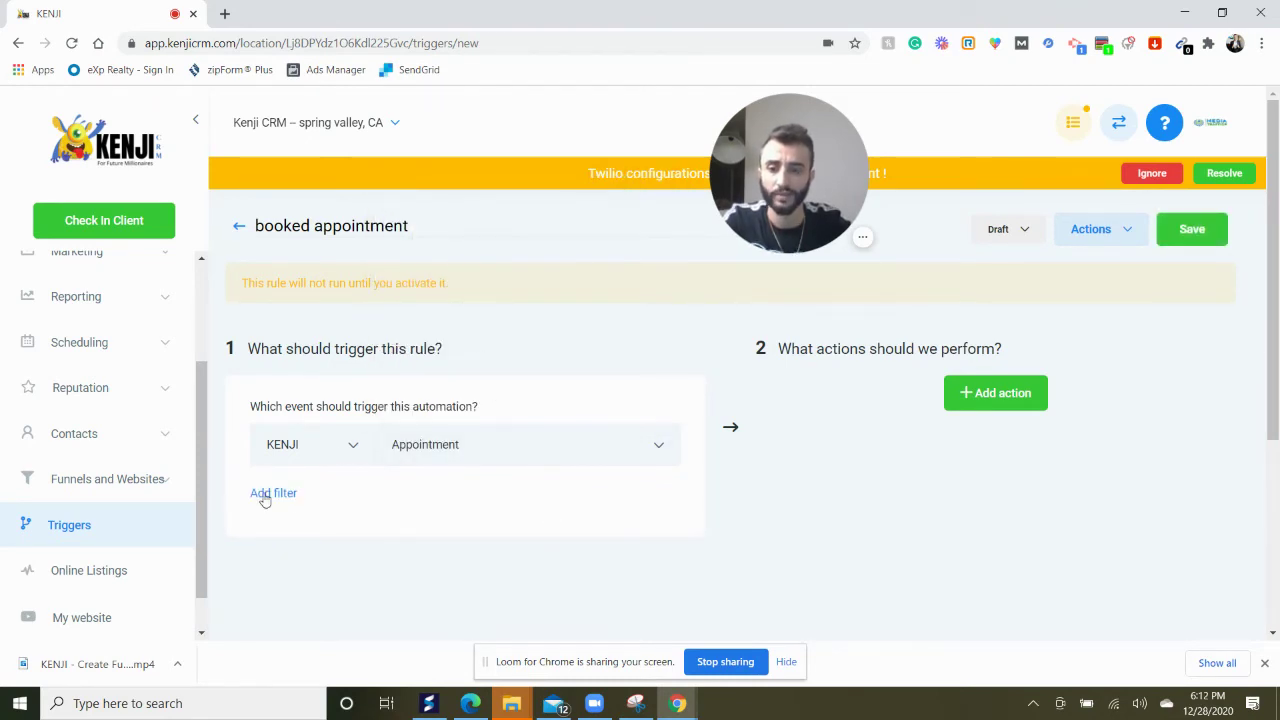
{"action": "left_click", "coordinate": [266, 493]}
{"action": "left_click", "coordinate": [417, 532]}
{"action": "left_click", "coordinate": [363, 352]}
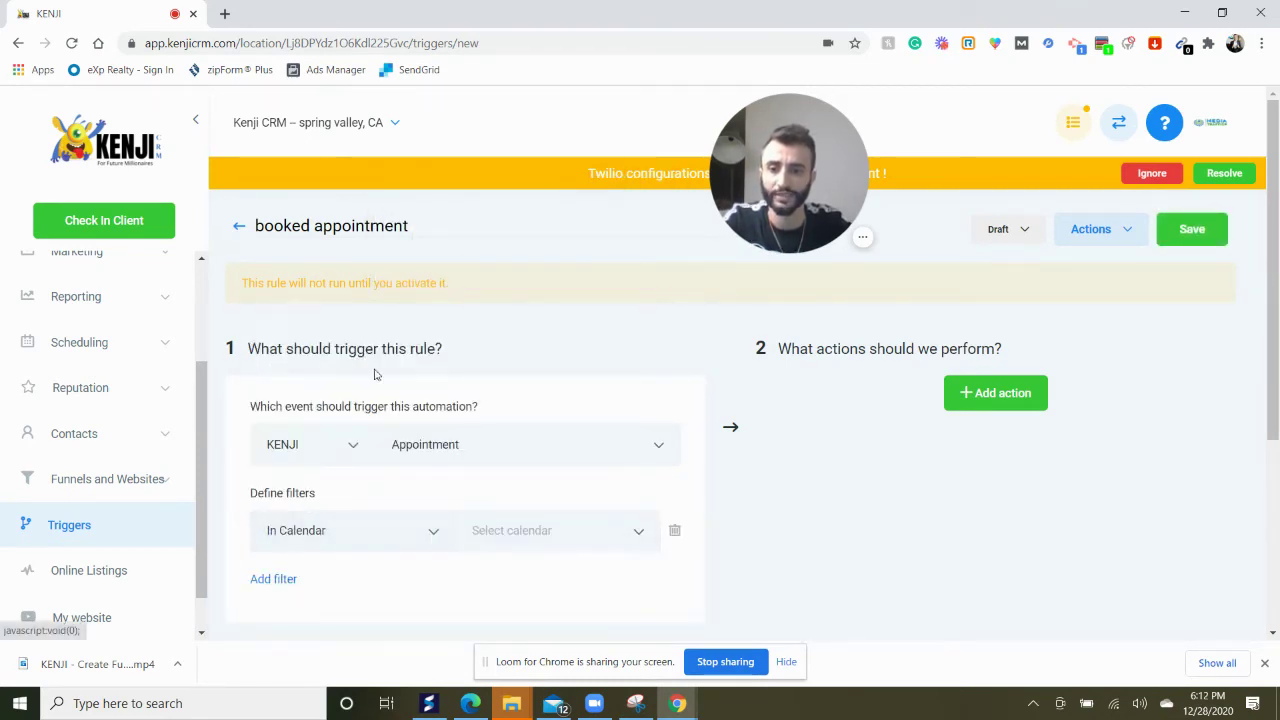
{"action": "left_click", "coordinate": [500, 525]}
{"action": "left_click", "coordinate": [591, 584]}
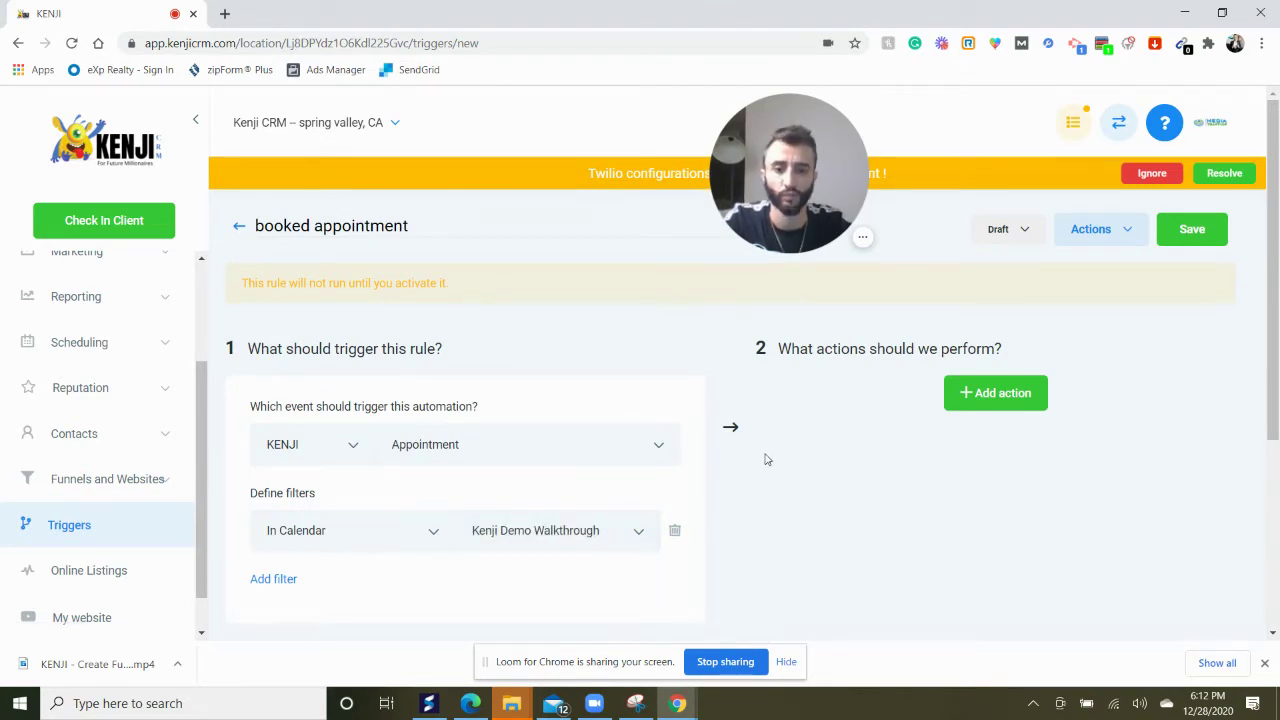
Step: Add a Query filter, then delete it again
{"action": "left_click", "coordinate": [295, 578]}
{"action": "left_click", "coordinate": [474, 562]}
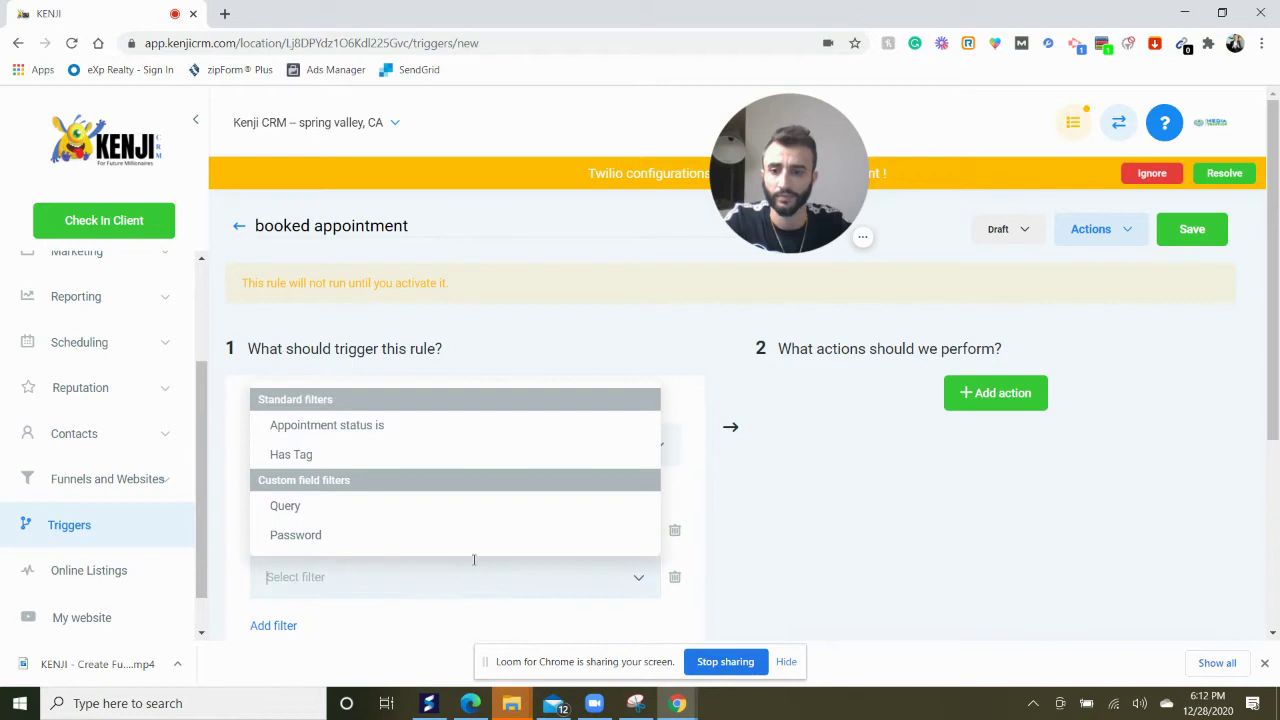
{"action": "left_click", "coordinate": [334, 507]}
{"action": "left_click", "coordinate": [518, 578]}
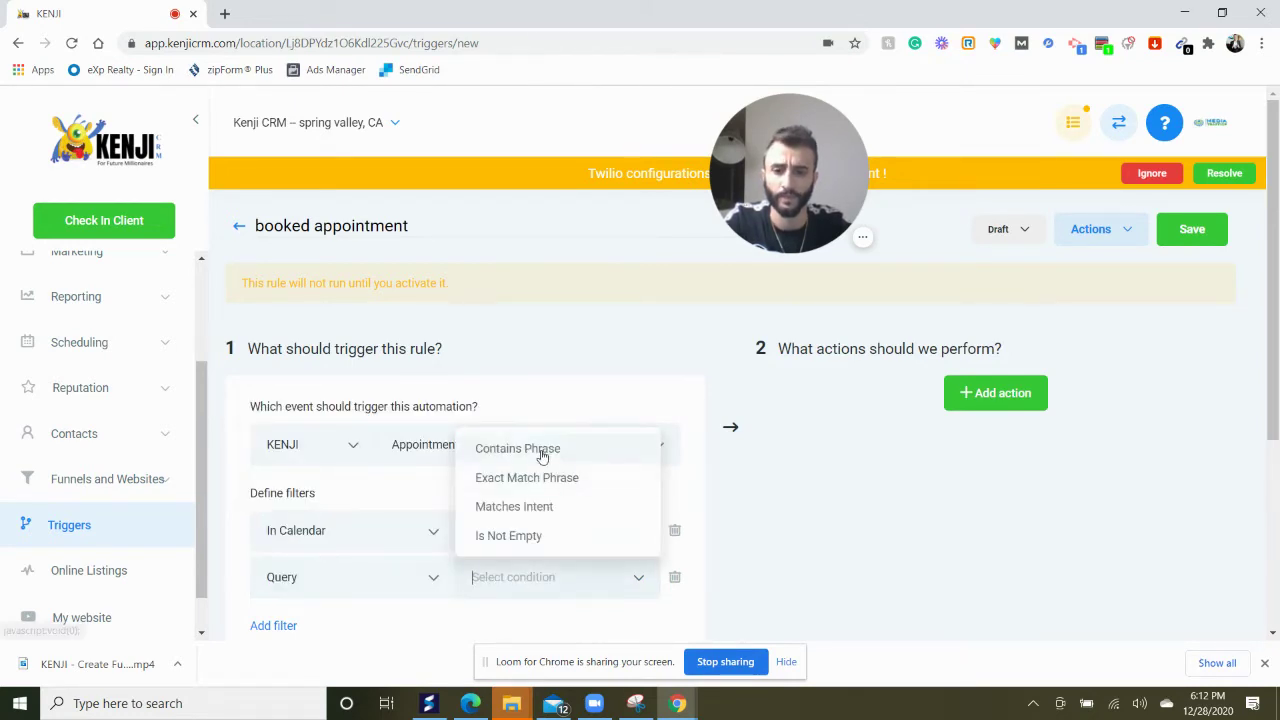
{"action": "left_click", "coordinate": [675, 584]}
Step: Add an Appointment Status filter set to New
{"action": "left_click", "coordinate": [273, 580]}
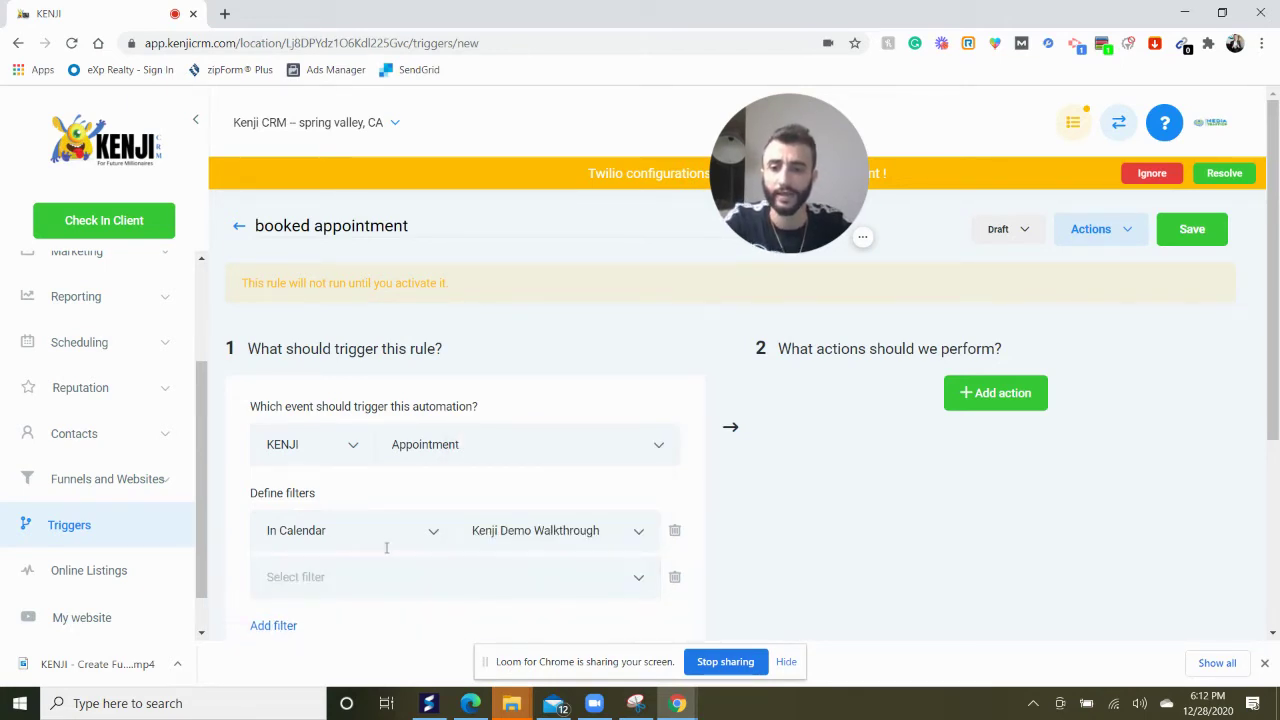
{"action": "left_click", "coordinate": [336, 577]}
{"action": "left_click", "coordinate": [338, 428]}
{"action": "left_click", "coordinate": [505, 577]}
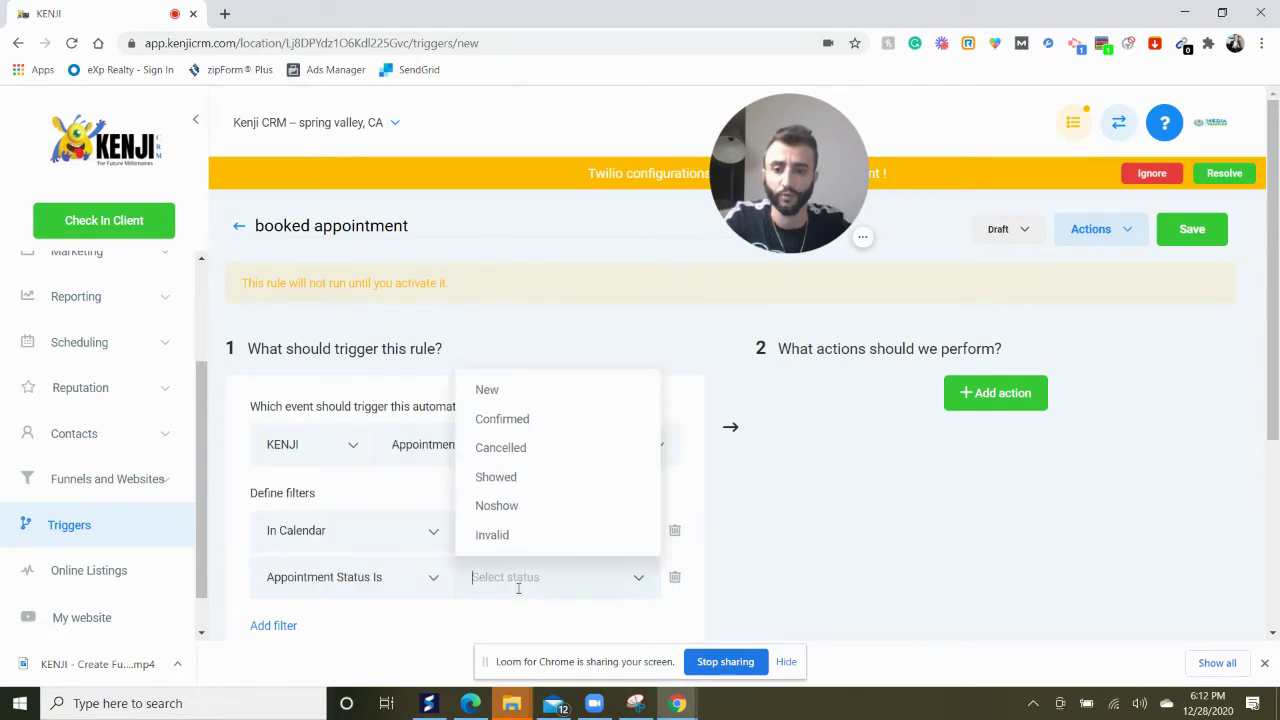
{"action": "left_click", "coordinate": [528, 395]}
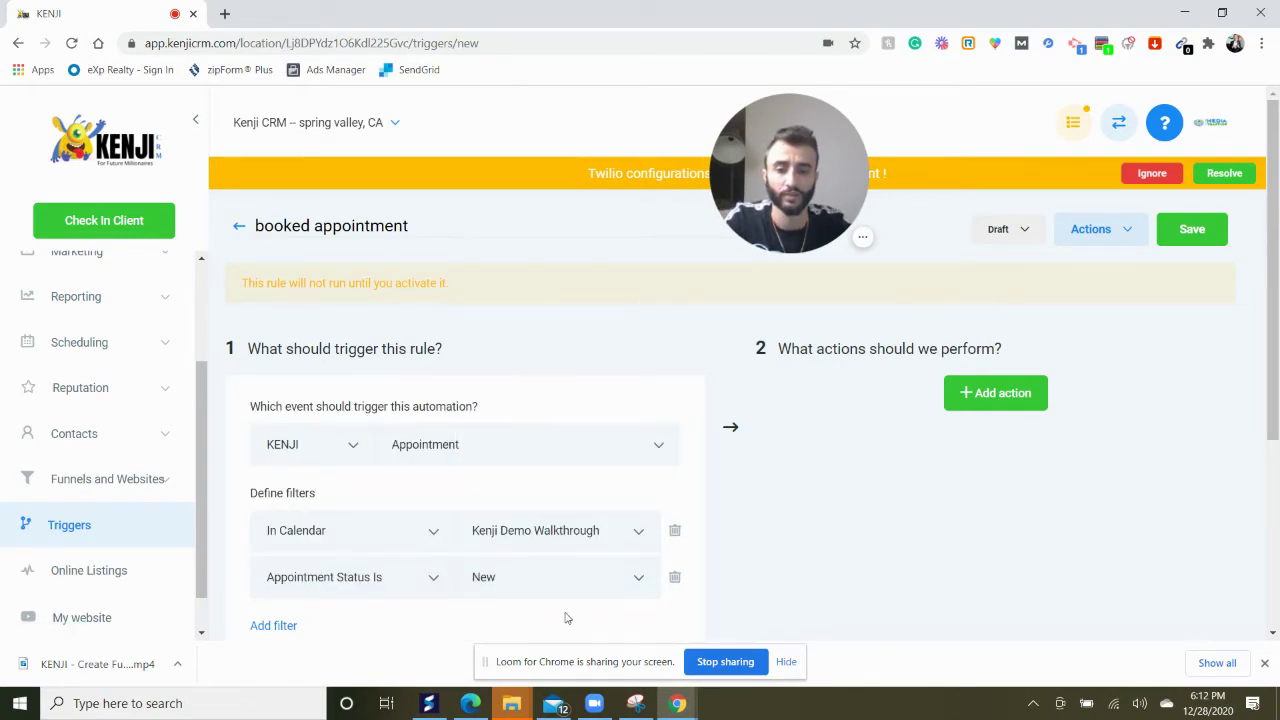
{"action": "scroll", "coordinate": [575, 605], "scroll_direction": "down", "scroll_amount": 3}
{"action": "scroll", "coordinate": [722, 465], "scroll_direction": "up", "scroll_amount": 3}
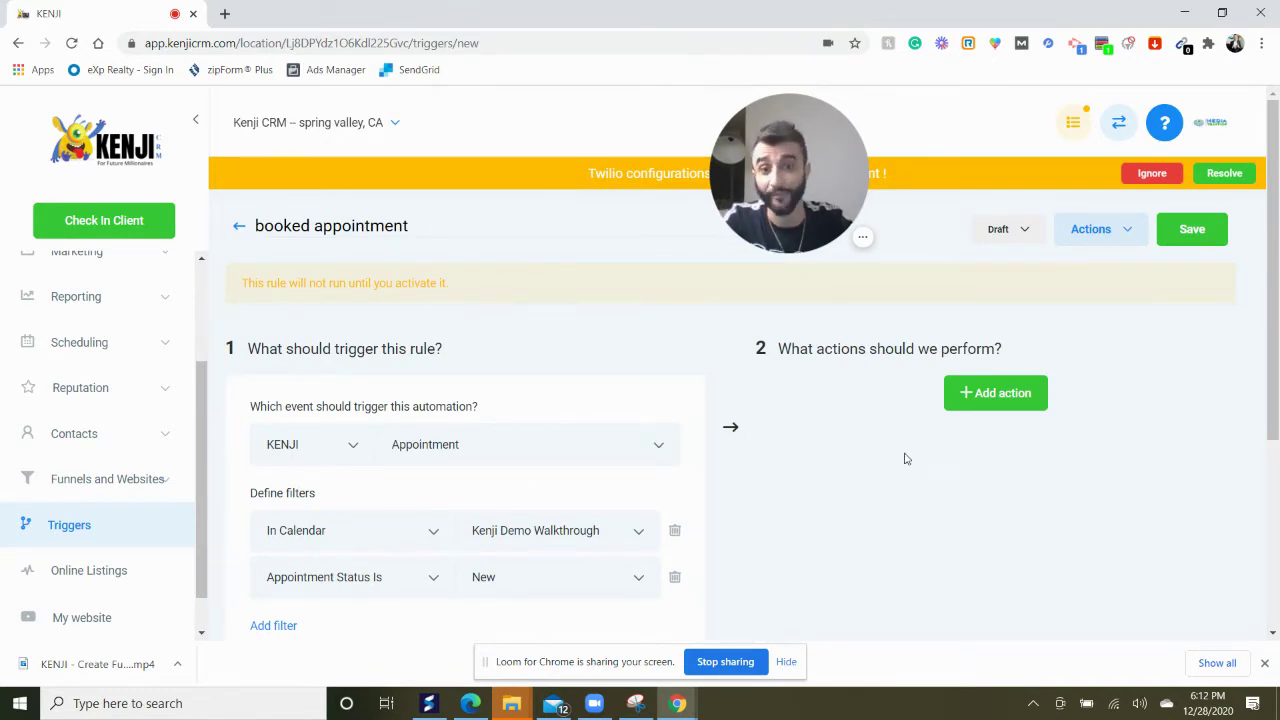
Step: Add an Add To Campaign action using the A) YOUR OFFER Claim Nurture campaign
{"action": "left_click", "coordinate": [1005, 397]}
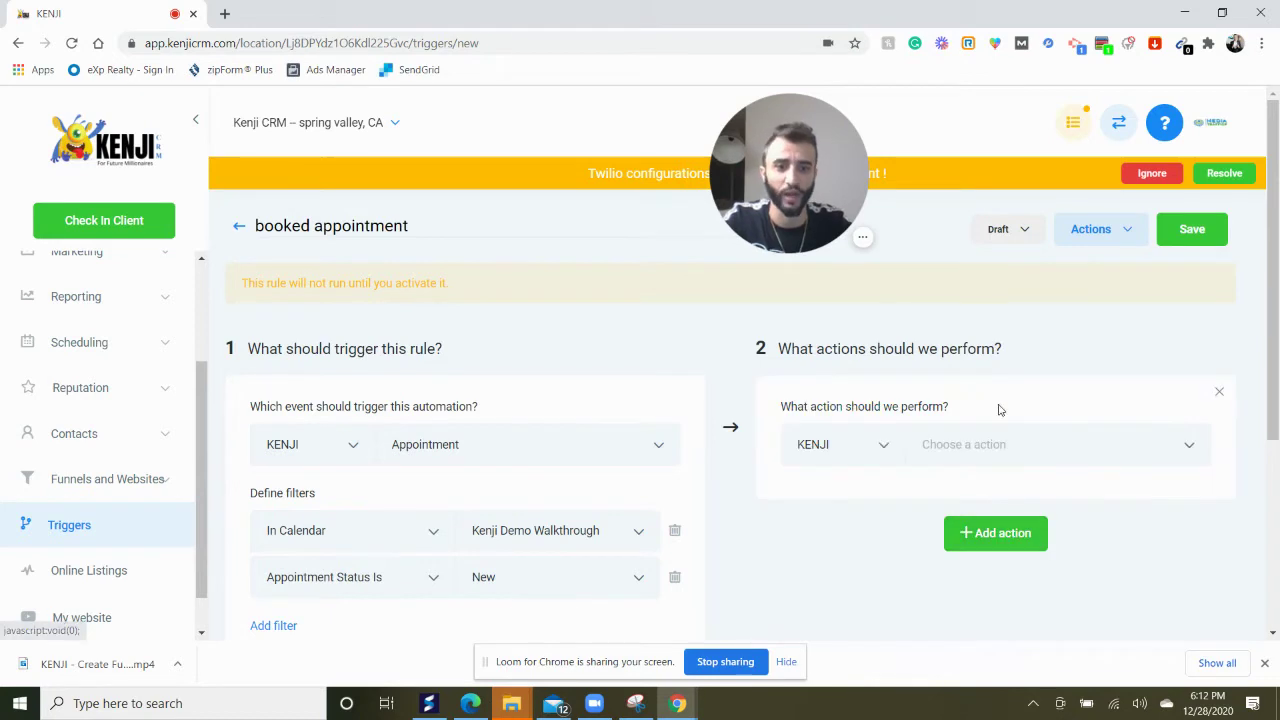
{"action": "left_click", "coordinate": [993, 432]}
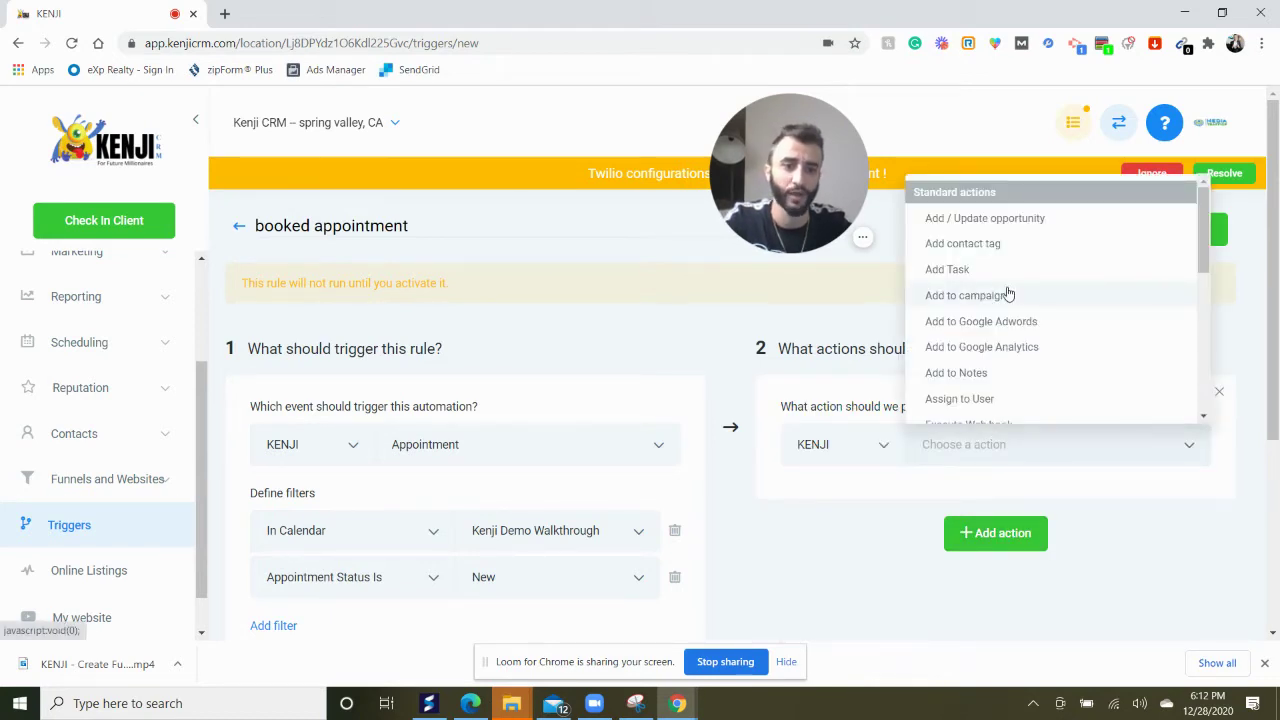
{"action": "scroll", "coordinate": [1008, 295], "scroll_direction": "down", "scroll_amount": 2}
{"action": "scroll", "coordinate": [1008, 299], "scroll_direction": "up", "scroll_amount": 1}
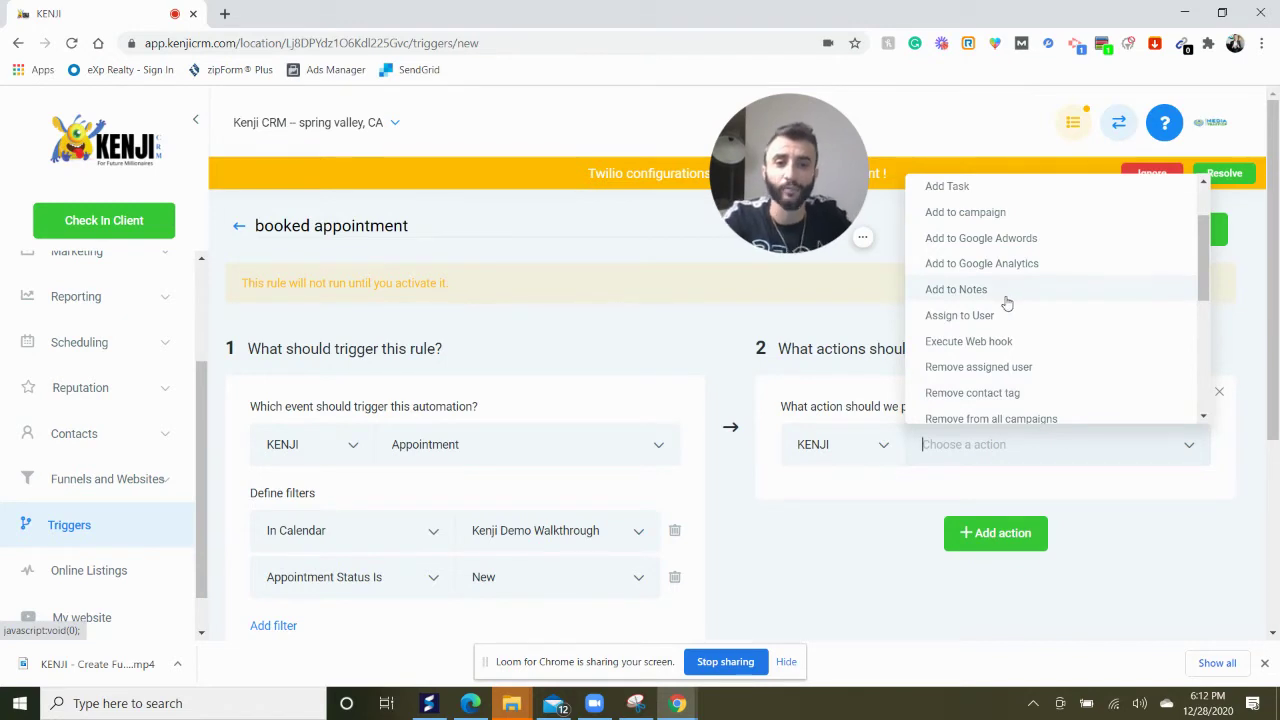
{"action": "left_click", "coordinate": [977, 218]}
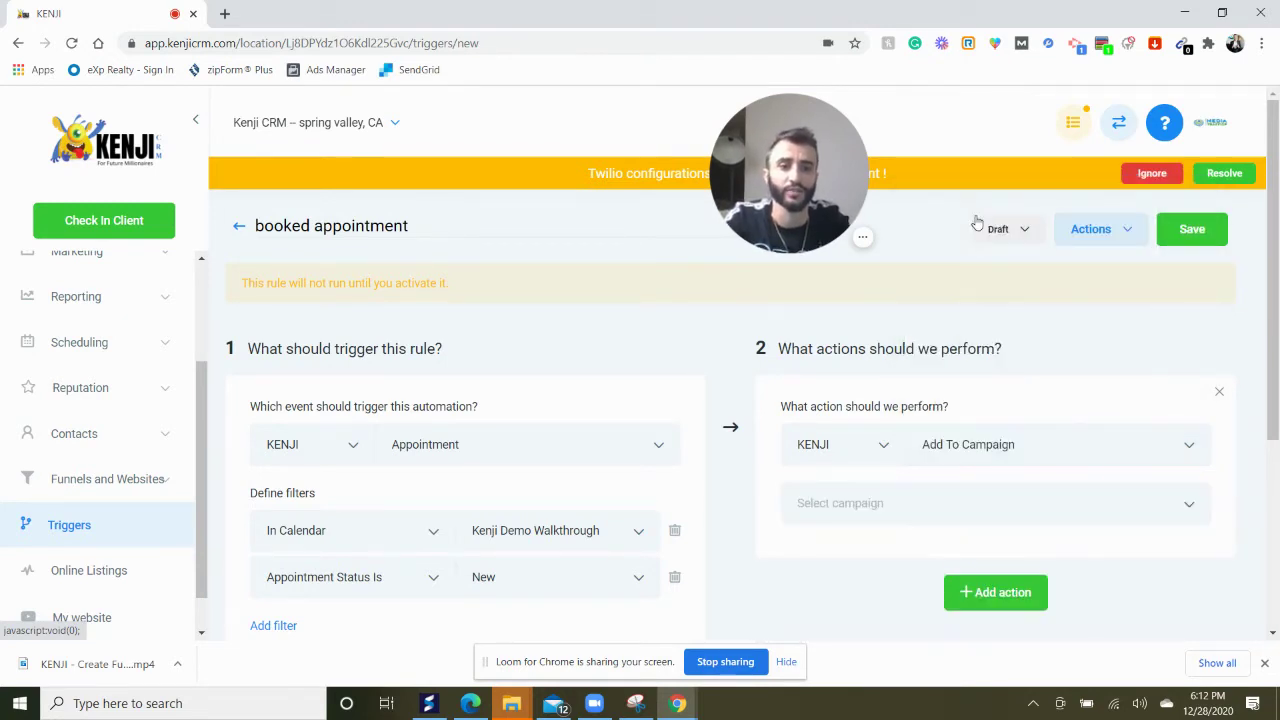
{"action": "left_click", "coordinate": [978, 503]}
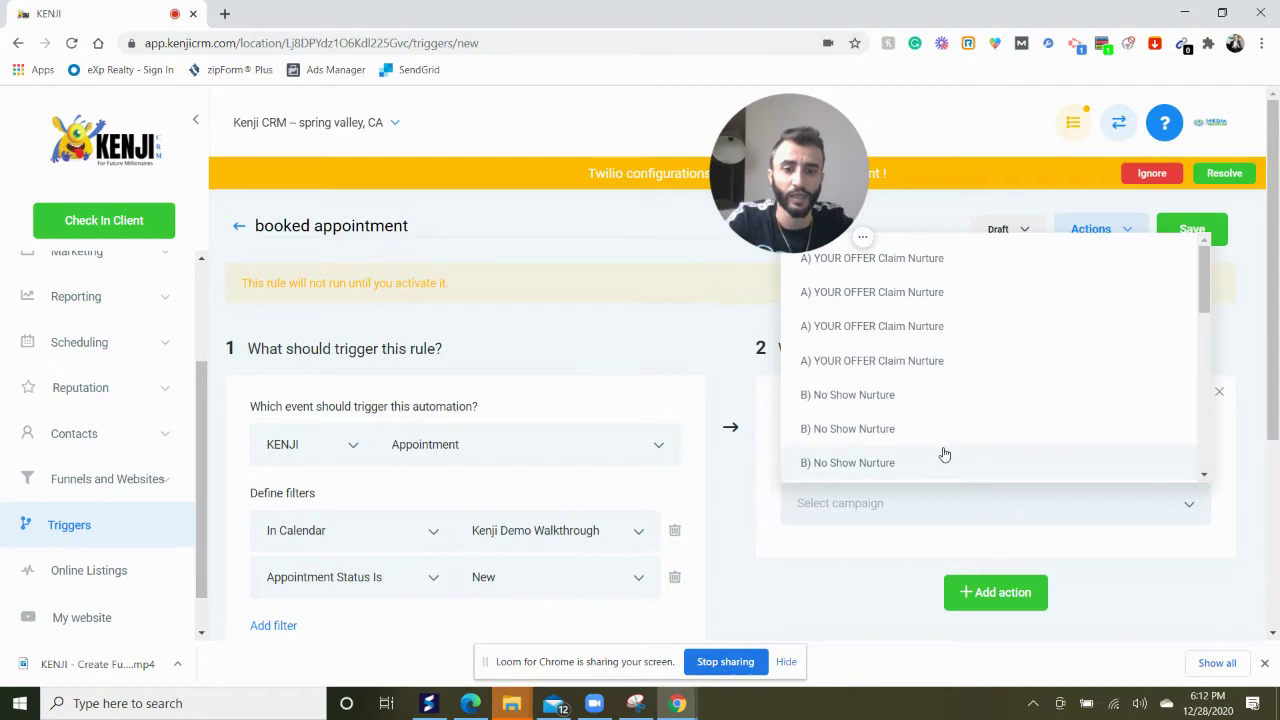
{"action": "scroll", "coordinate": [943, 449], "scroll_direction": "down", "scroll_amount": 3}
{"action": "scroll", "coordinate": [943, 418], "scroll_direction": "down", "scroll_amount": 3}
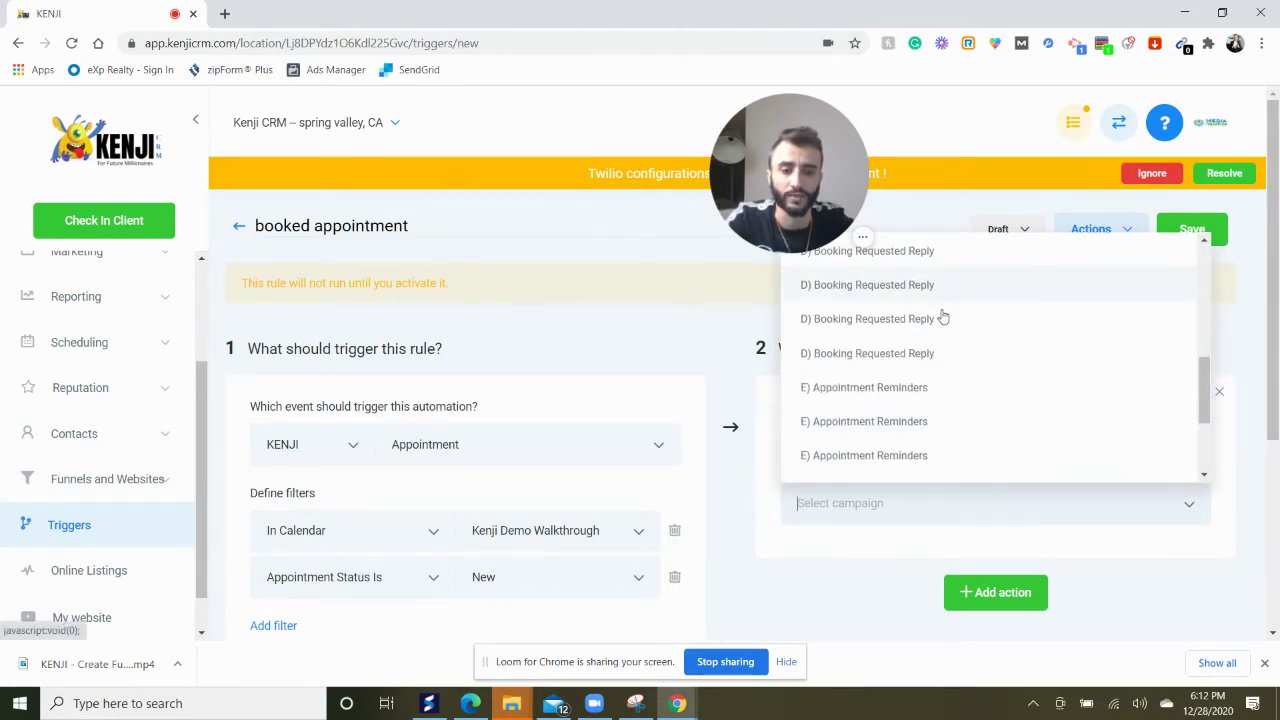
{"action": "scroll", "coordinate": [955, 380], "scroll_direction": "down", "scroll_amount": 5}
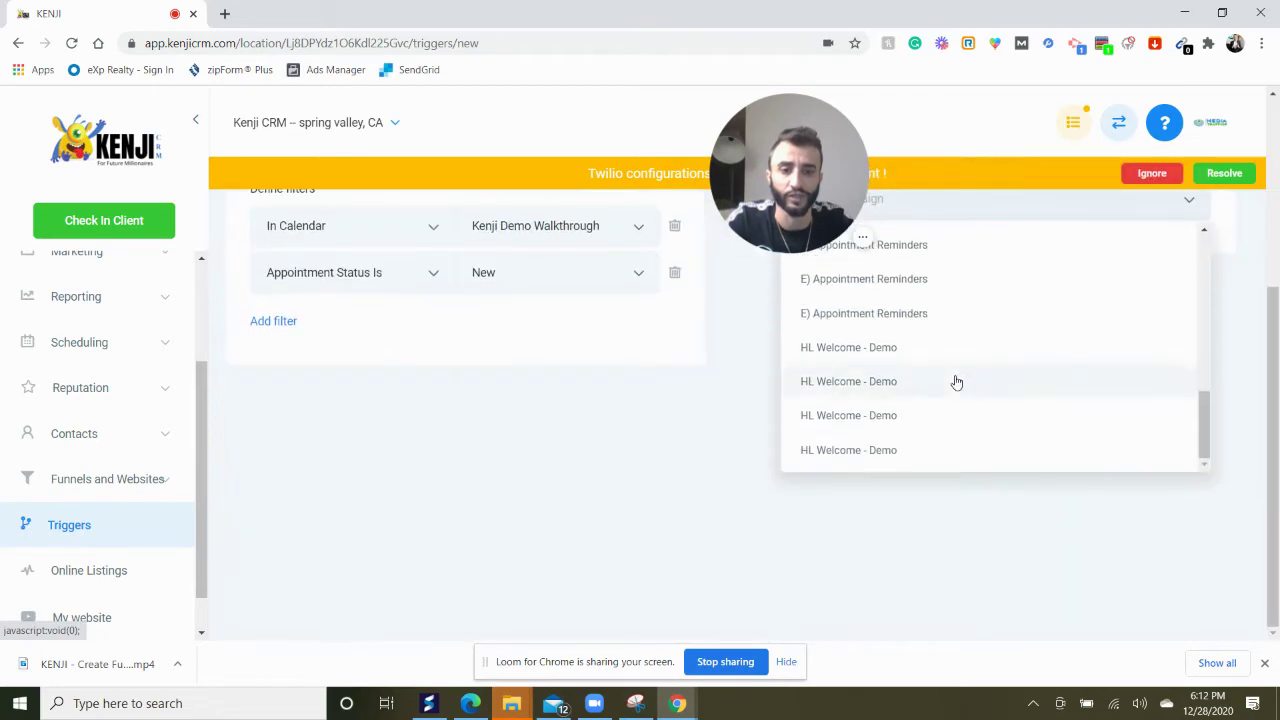
{"action": "scroll", "coordinate": [957, 385], "scroll_direction": "up", "scroll_amount": 5}
{"action": "scroll", "coordinate": [957, 389], "scroll_direction": "up", "scroll_amount": 2}
{"action": "scroll", "coordinate": [826, 391], "scroll_direction": "up", "scroll_amount": 3}
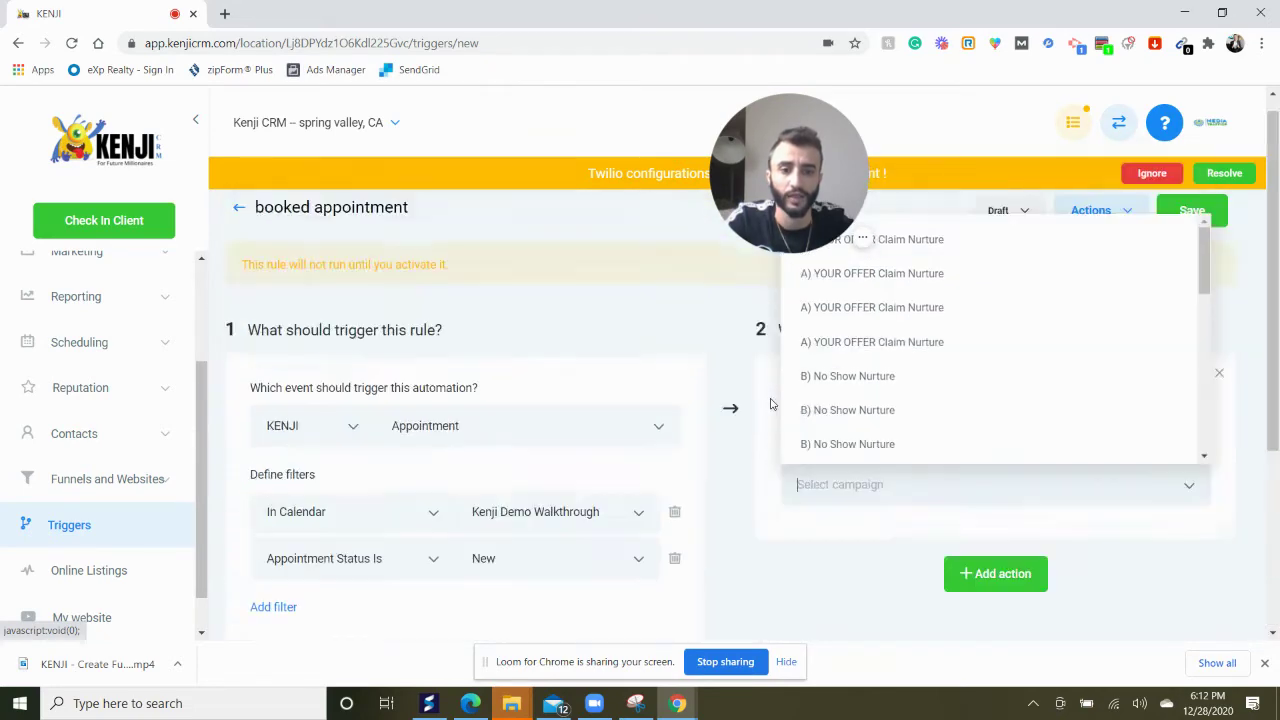
{"action": "scroll", "coordinate": [880, 449], "scroll_direction": "down", "scroll_amount": 2}
{"action": "scroll", "coordinate": [886, 451], "scroll_direction": "up", "scroll_amount": 2}
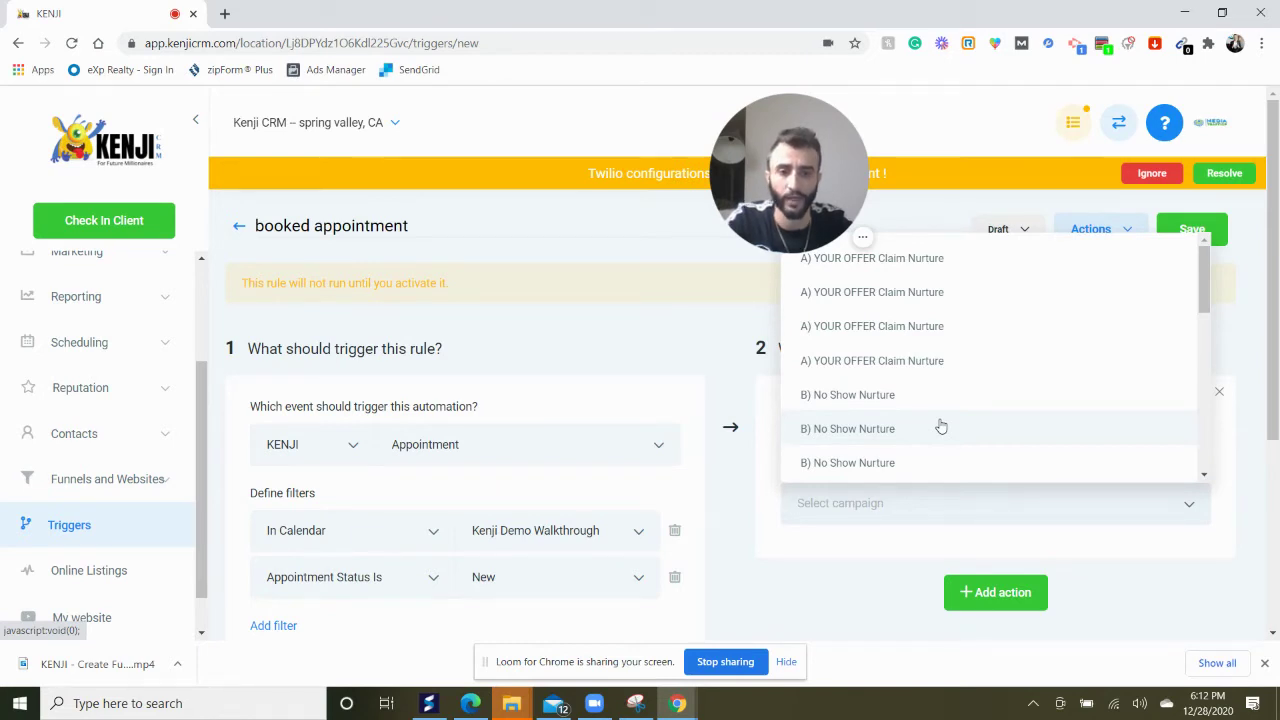
{"action": "left_click", "coordinate": [958, 361]}
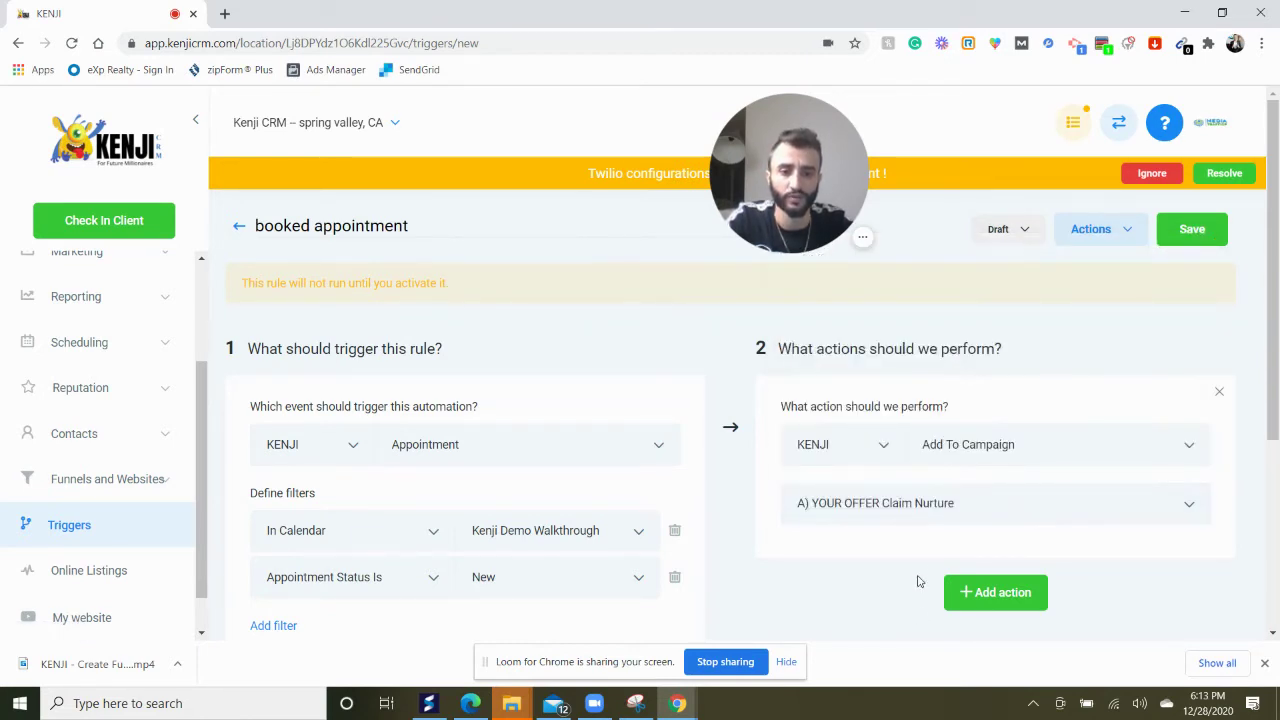
Step: Switch the trigger status from Draft to Activate and save it
{"action": "left_click", "coordinate": [1018, 237]}
{"action": "left_click", "coordinate": [1022, 266]}
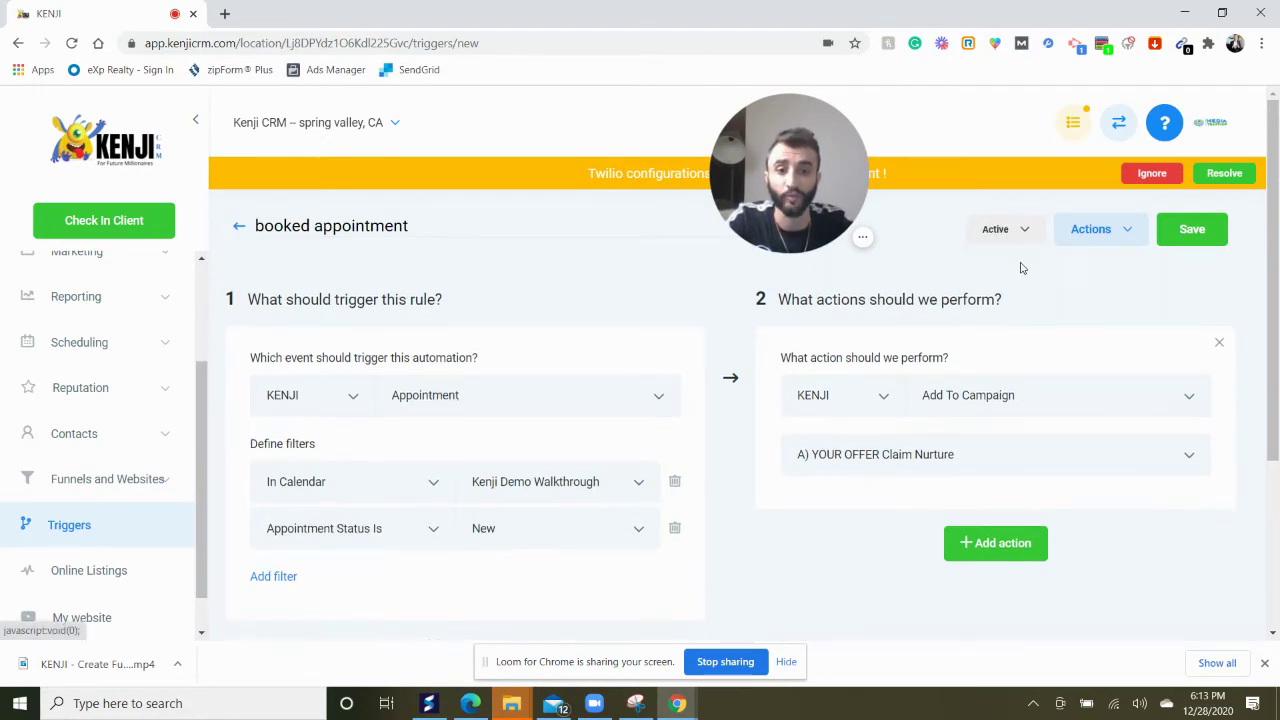
{"action": "left_click", "coordinate": [1192, 229]}
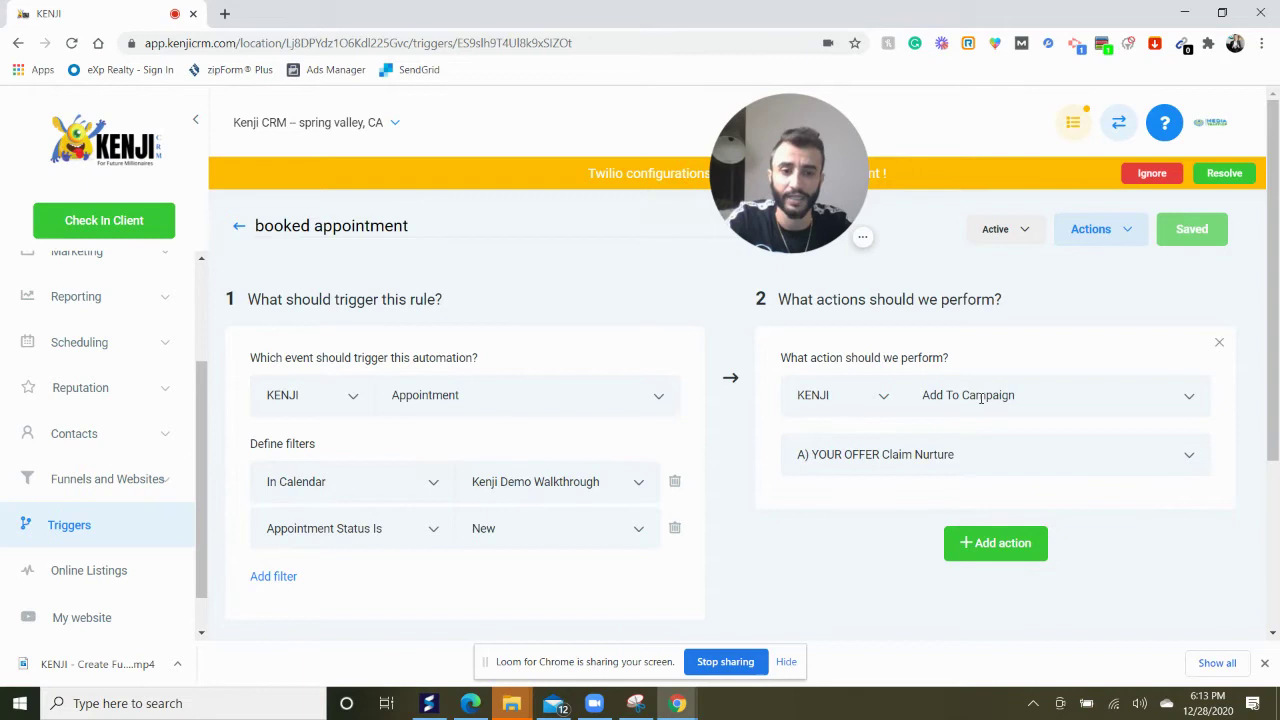
{"action": "scroll", "coordinate": [977, 592], "scroll_direction": "down", "scroll_amount": 1}
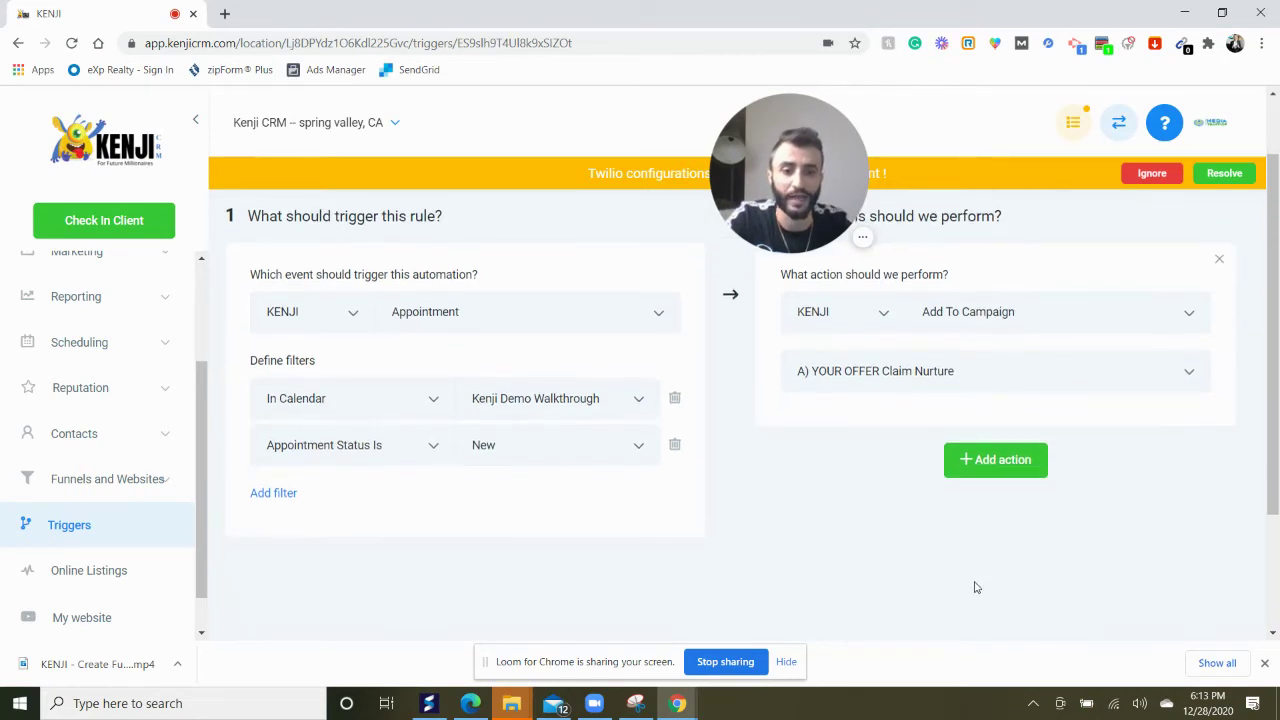
Step: Add a second Send Sms action and clear the stray character from its To field
{"action": "left_click", "coordinate": [980, 474]}
{"action": "left_click", "coordinate": [980, 511]}
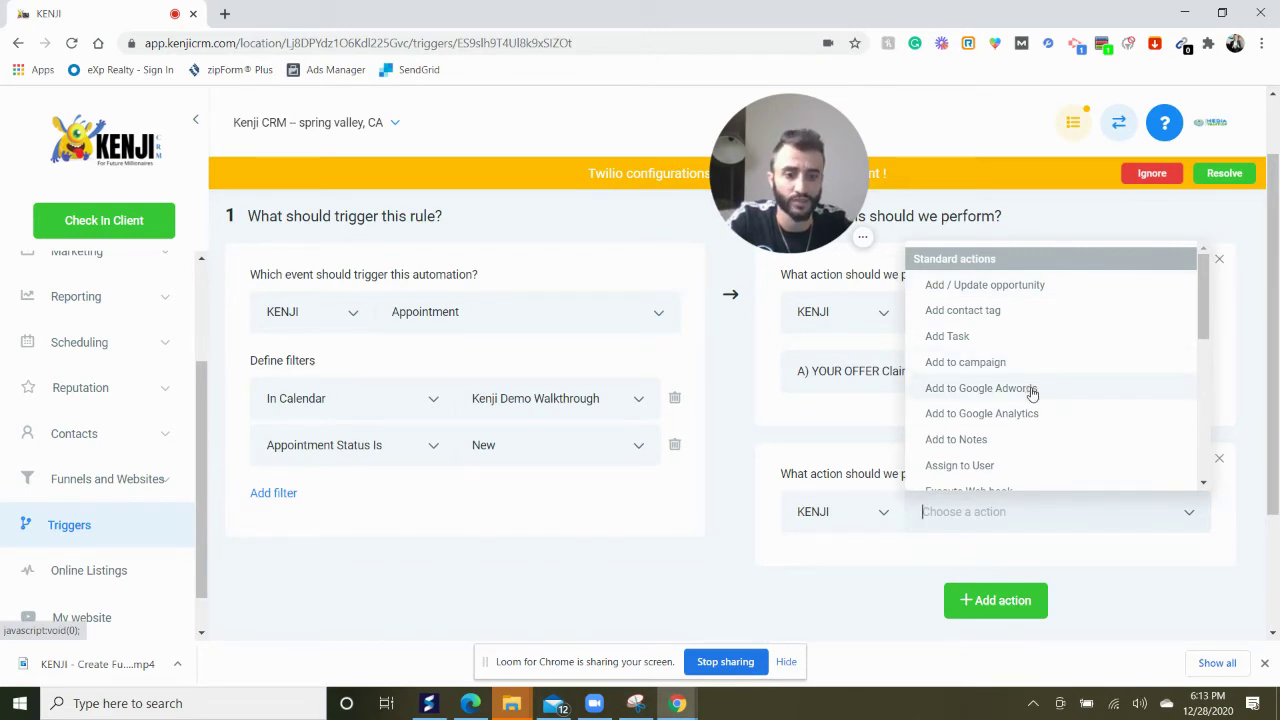
{"action": "scroll", "coordinate": [1015, 418], "scroll_direction": "down", "scroll_amount": 2}
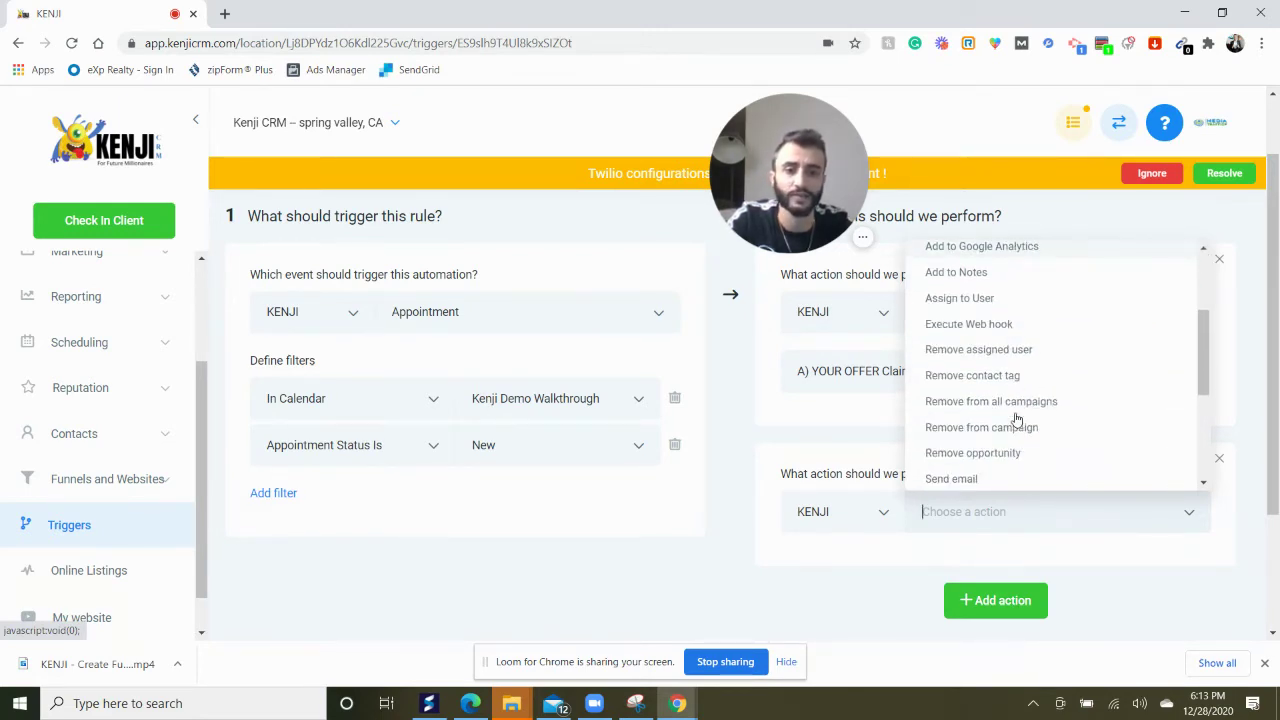
{"action": "scroll", "coordinate": [1013, 405], "scroll_direction": "down", "scroll_amount": 3}
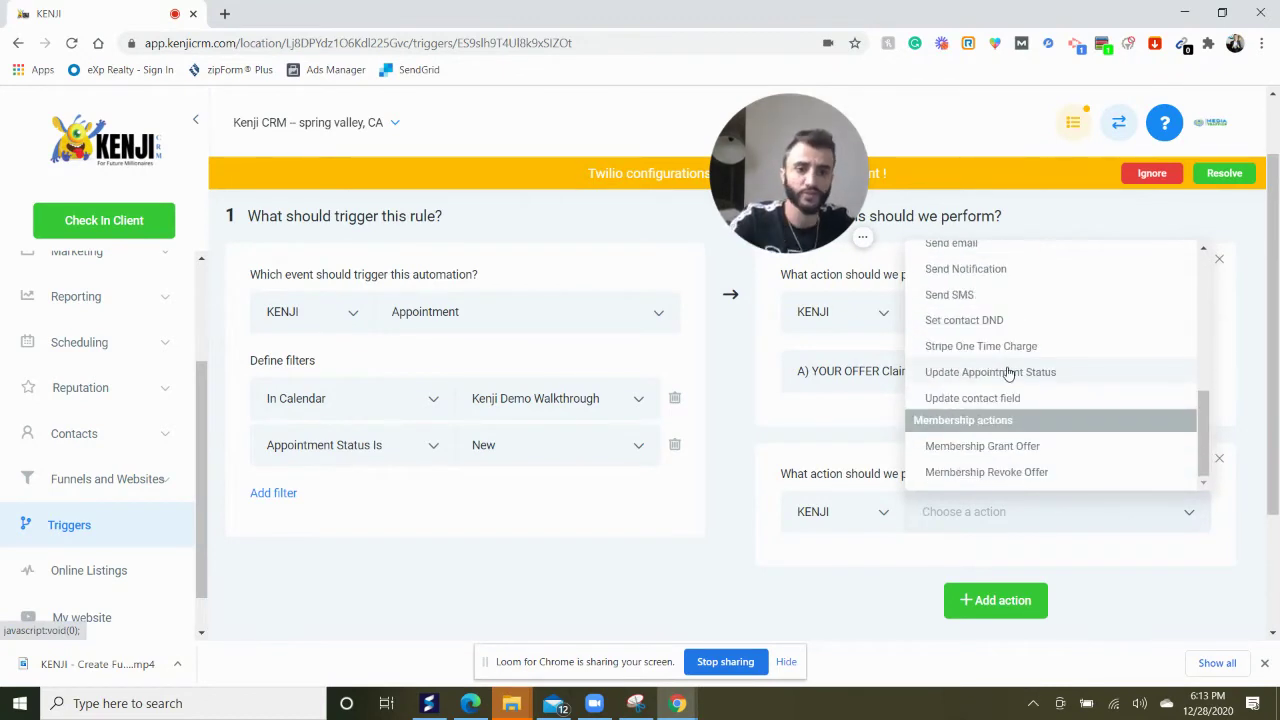
{"action": "scroll", "coordinate": [1008, 372], "scroll_direction": "down", "scroll_amount": 1}
{"action": "scroll", "coordinate": [1015, 398], "scroll_direction": "up", "scroll_amount": 1}
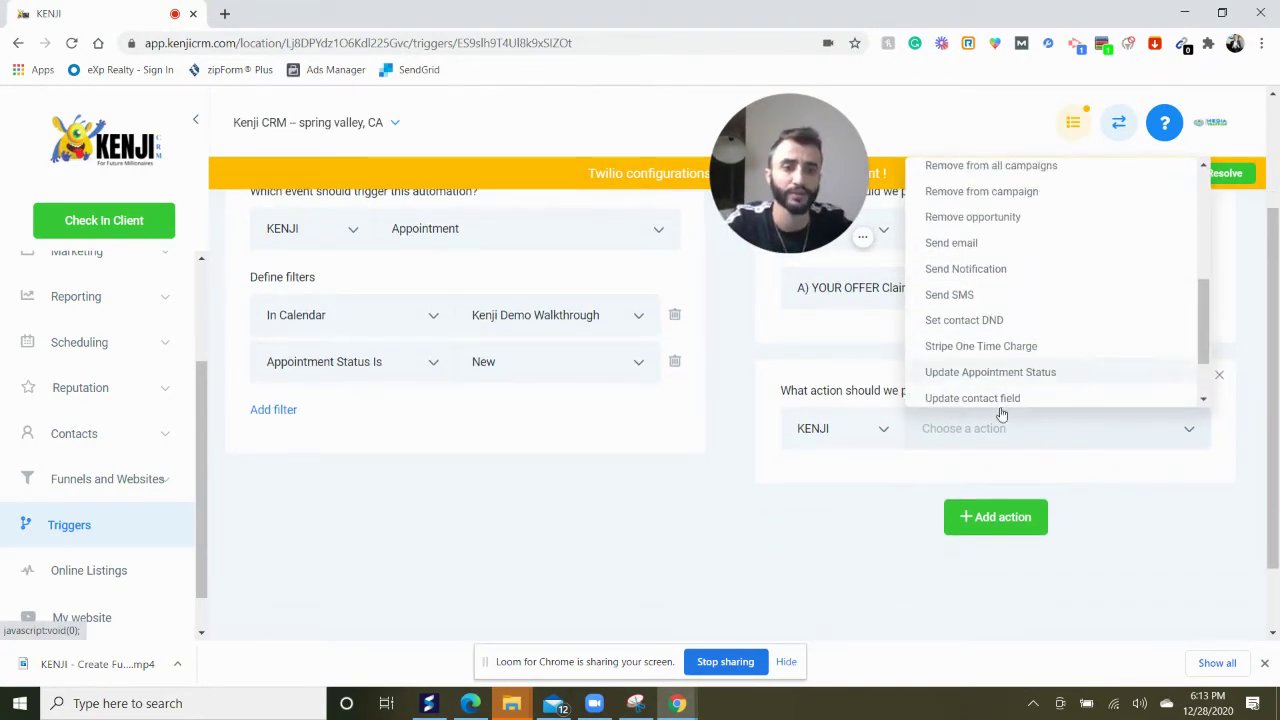
{"action": "scroll", "coordinate": [1006, 434], "scroll_direction": "up", "scroll_amount": 2}
{"action": "left_click", "coordinate": [821, 497]}
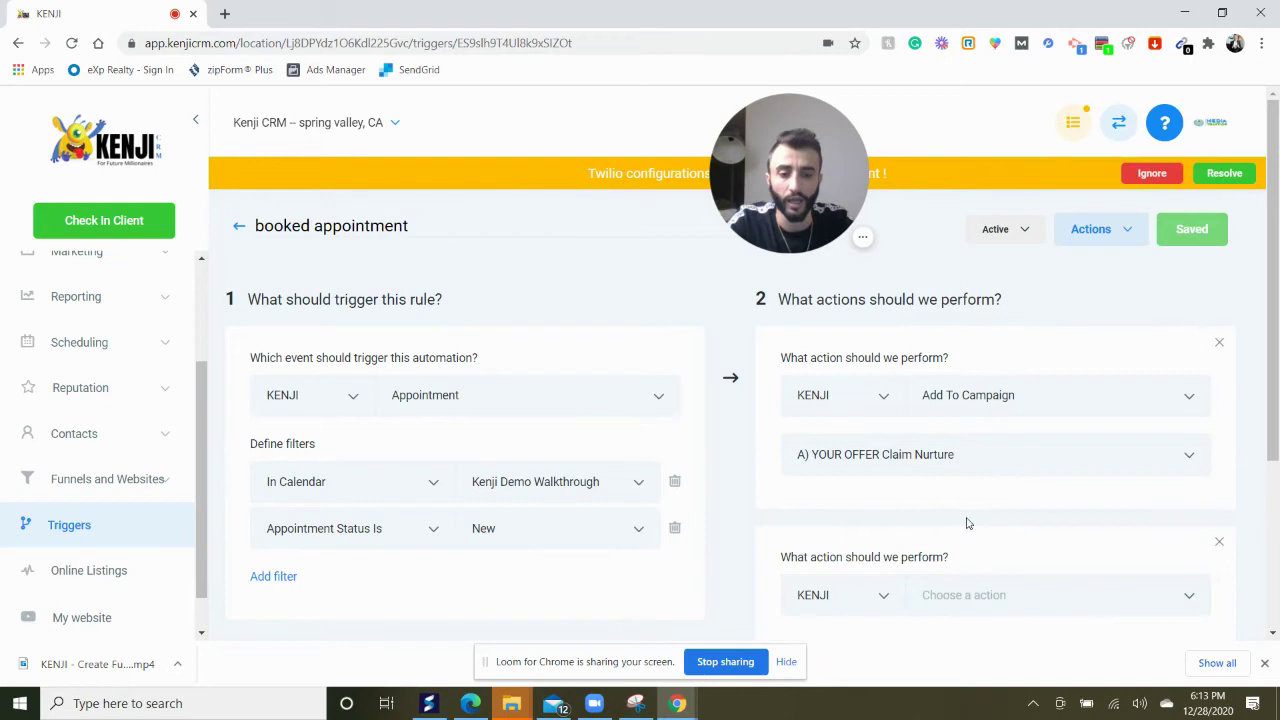
{"action": "left_click", "coordinate": [1030, 597]}
{"action": "left_click", "coordinate": [1015, 462]}
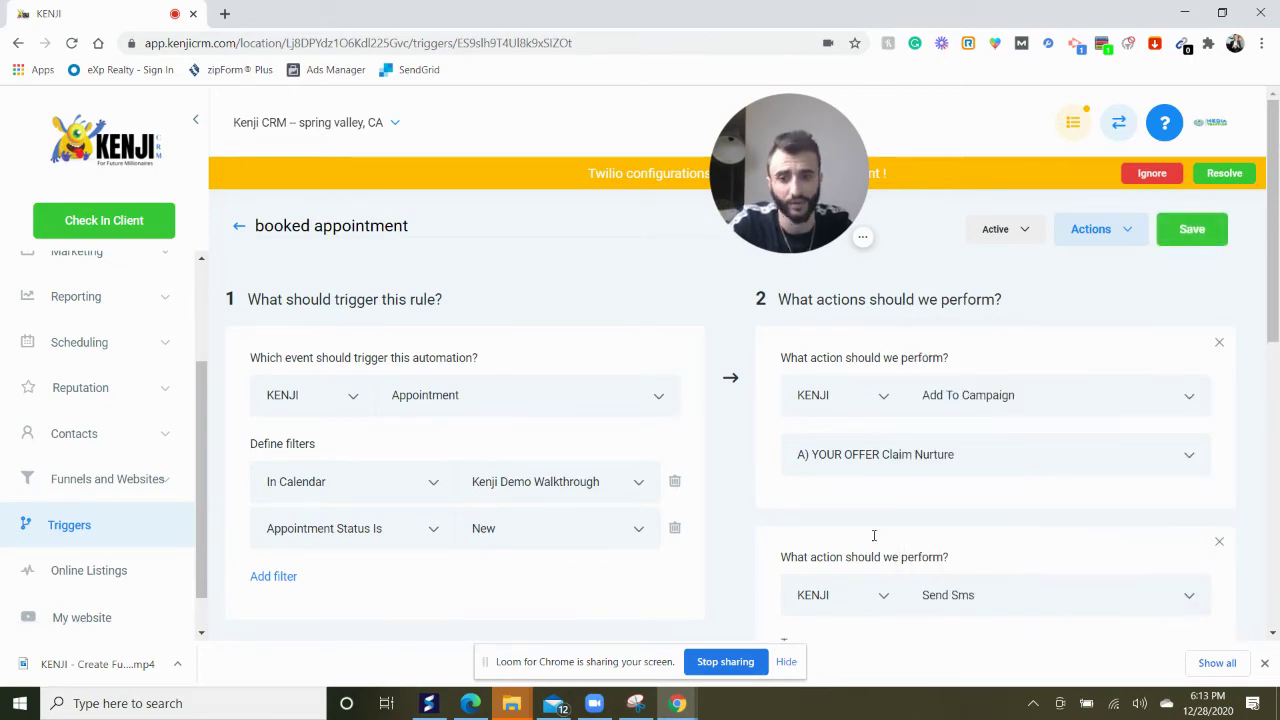
{"action": "scroll", "coordinate": [905, 575], "scroll_direction": "down", "scroll_amount": 2}
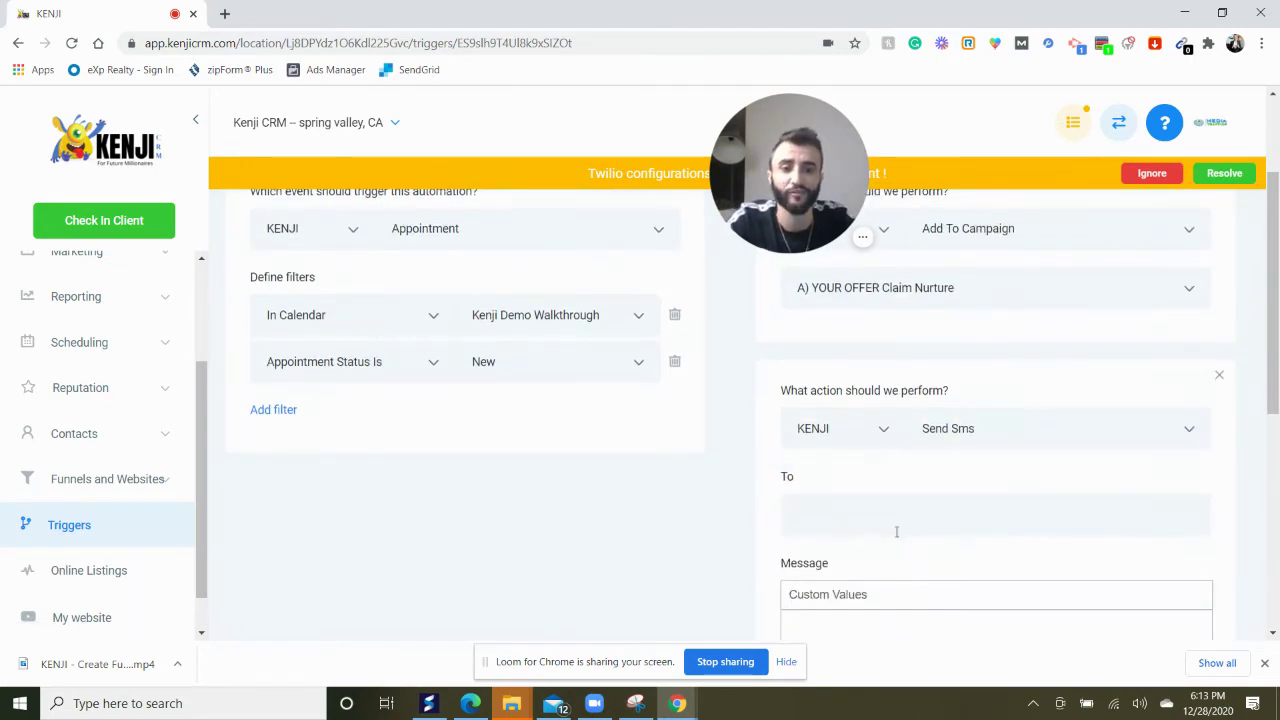
{"action": "scroll", "coordinate": [890, 525], "scroll_direction": "down", "scroll_amount": 1}
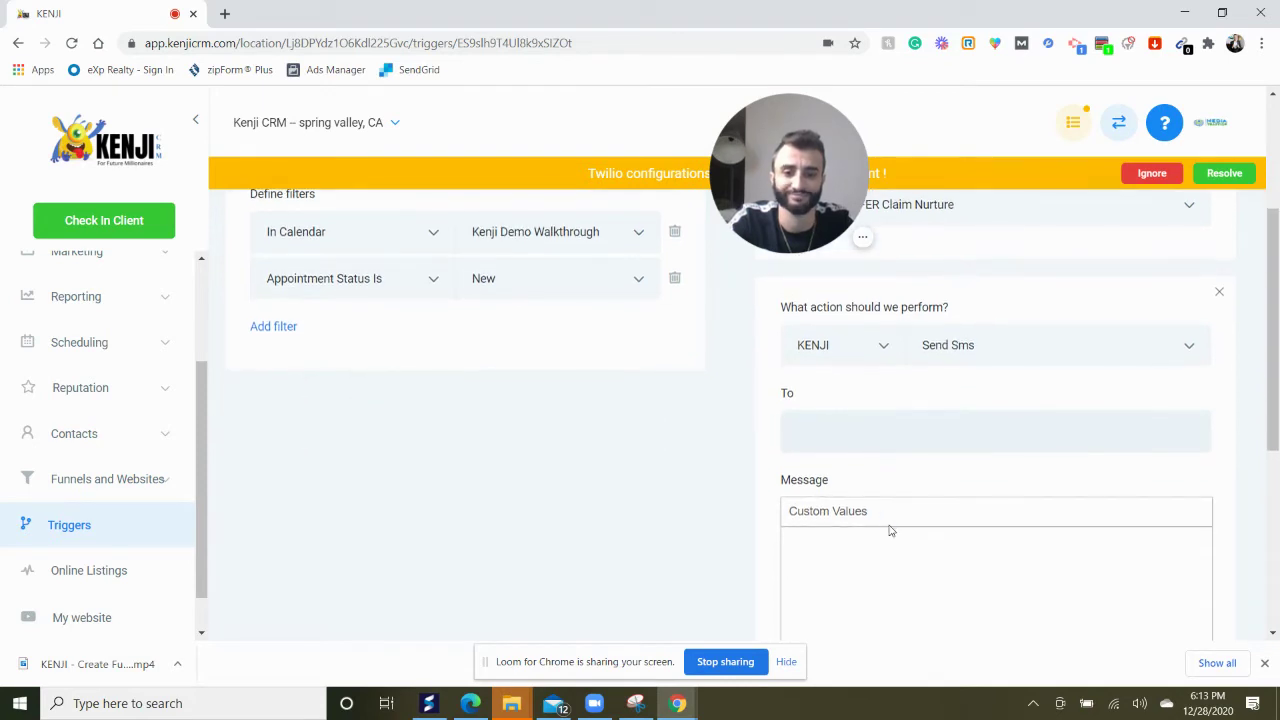
{"action": "key", "text": "BackSpace"}
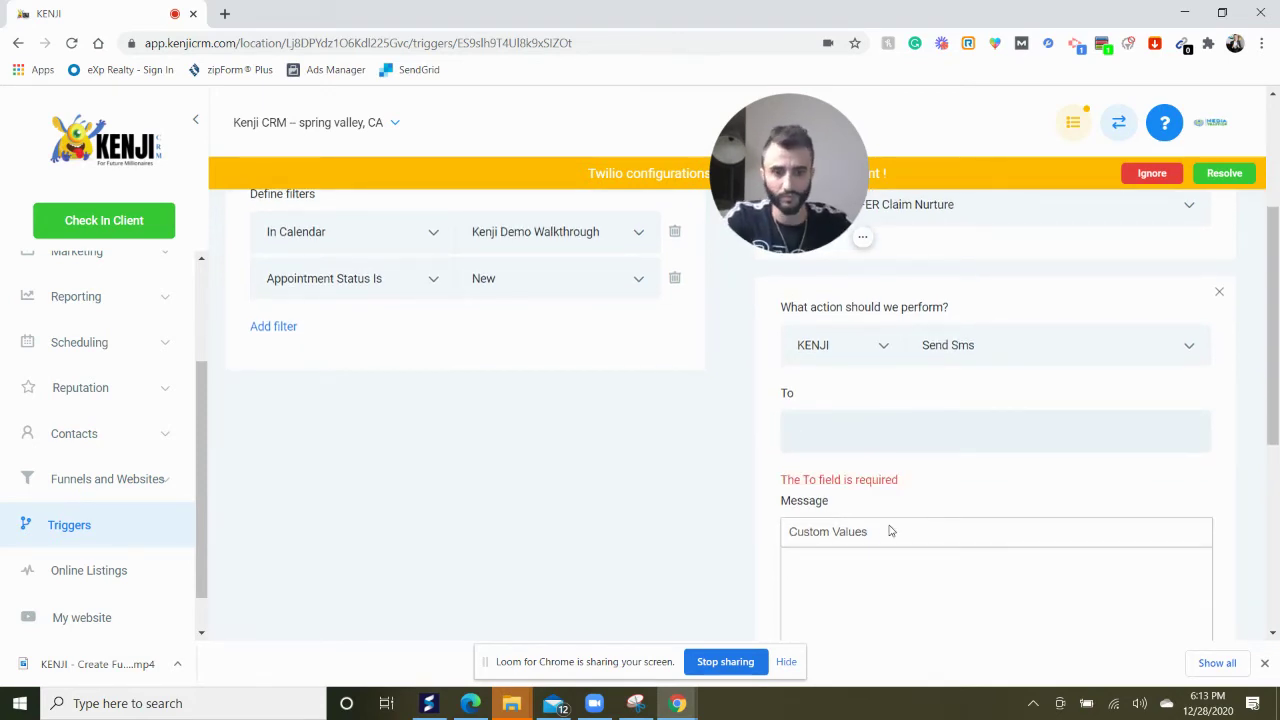
{"action": "scroll", "coordinate": [894, 450], "scroll_direction": "down", "scroll_amount": 1}
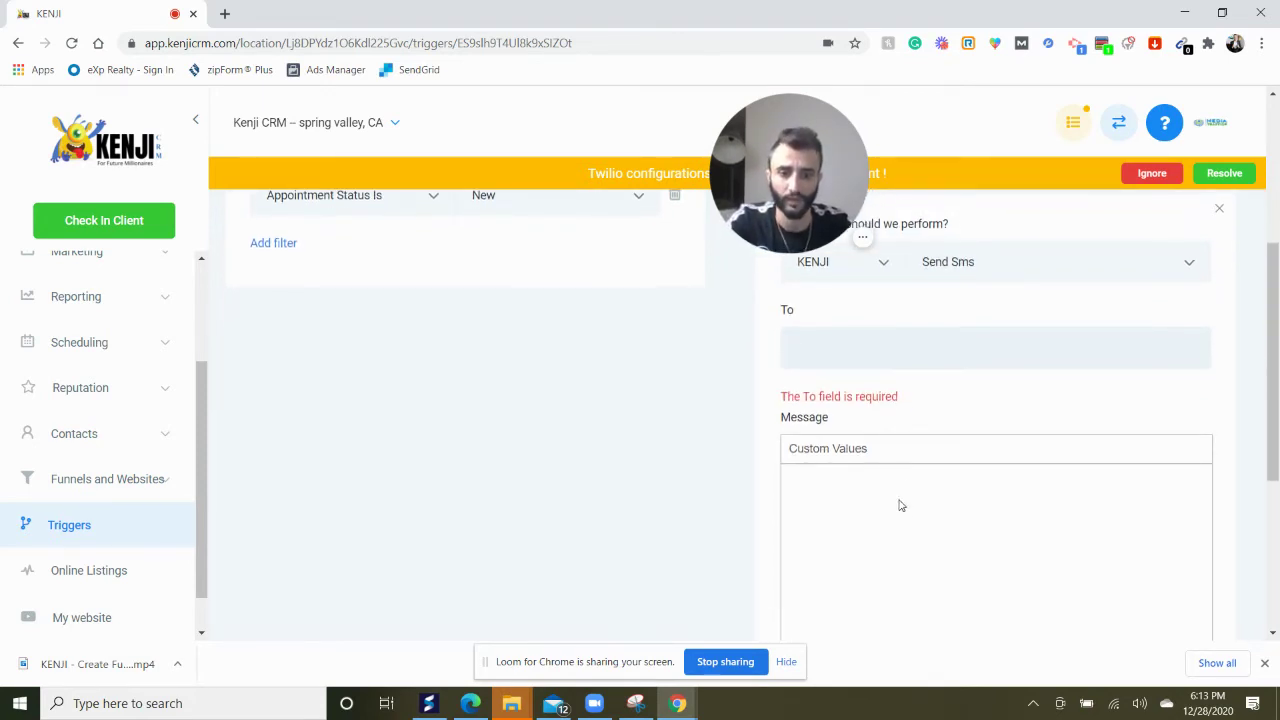
{"action": "scroll", "coordinate": [903, 517], "scroll_direction": "down", "scroll_amount": 4}
{"action": "scroll", "coordinate": [903, 517], "scroll_direction": "up", "scroll_amount": 5}
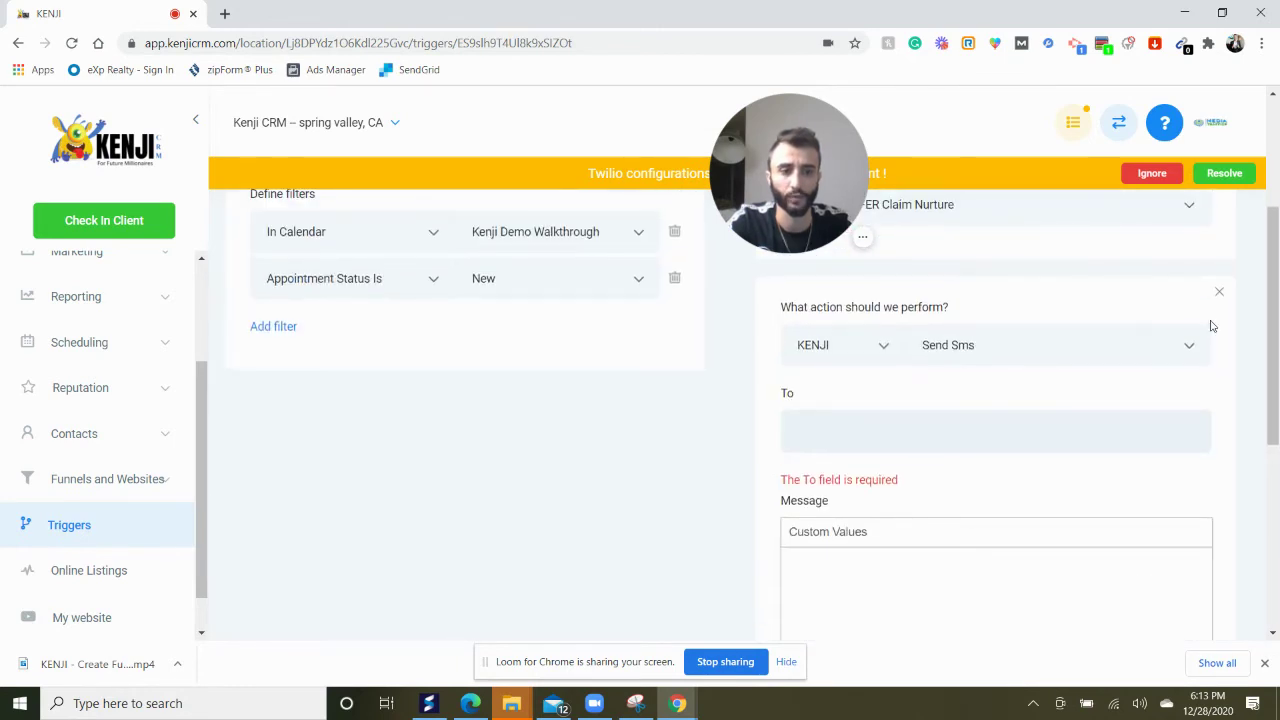
Step: Delete the Send Sms action panel, keeping only the Claim Nurture campaign action
{"action": "left_click", "coordinate": [1219, 291]}
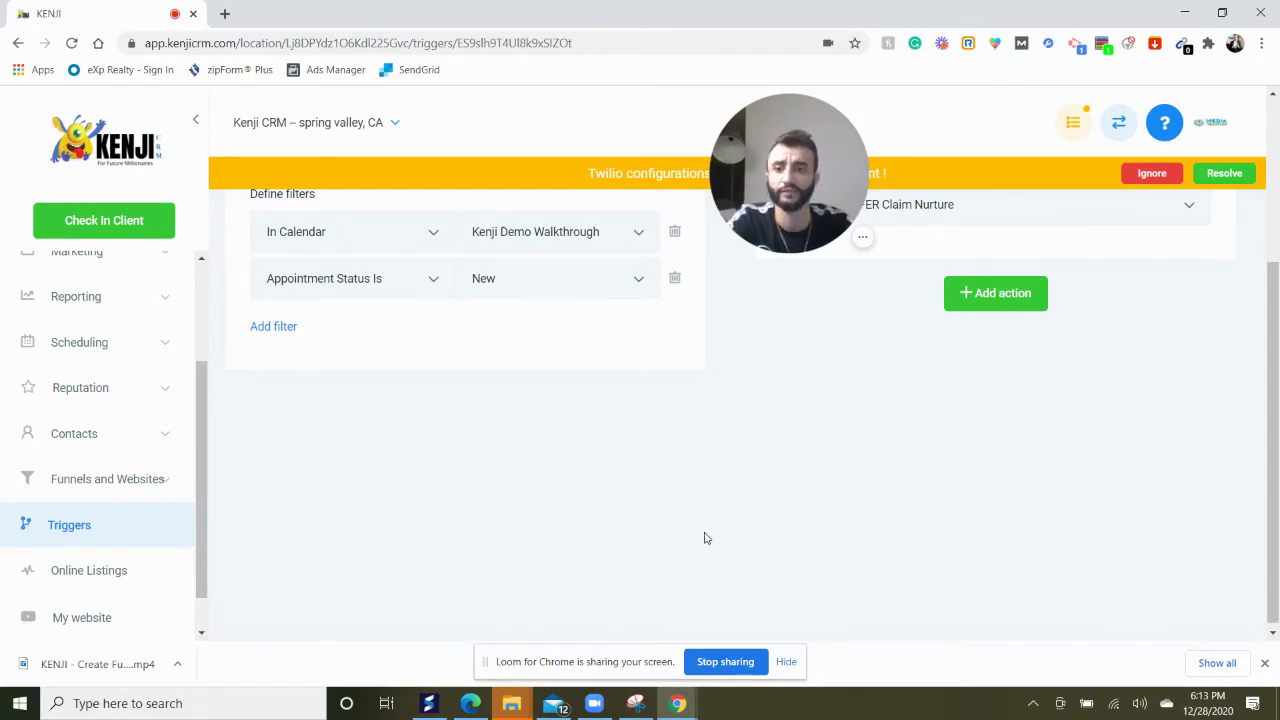
{"action": "scroll", "coordinate": [110, 467], "scroll_direction": "up", "scroll_amount": 3}
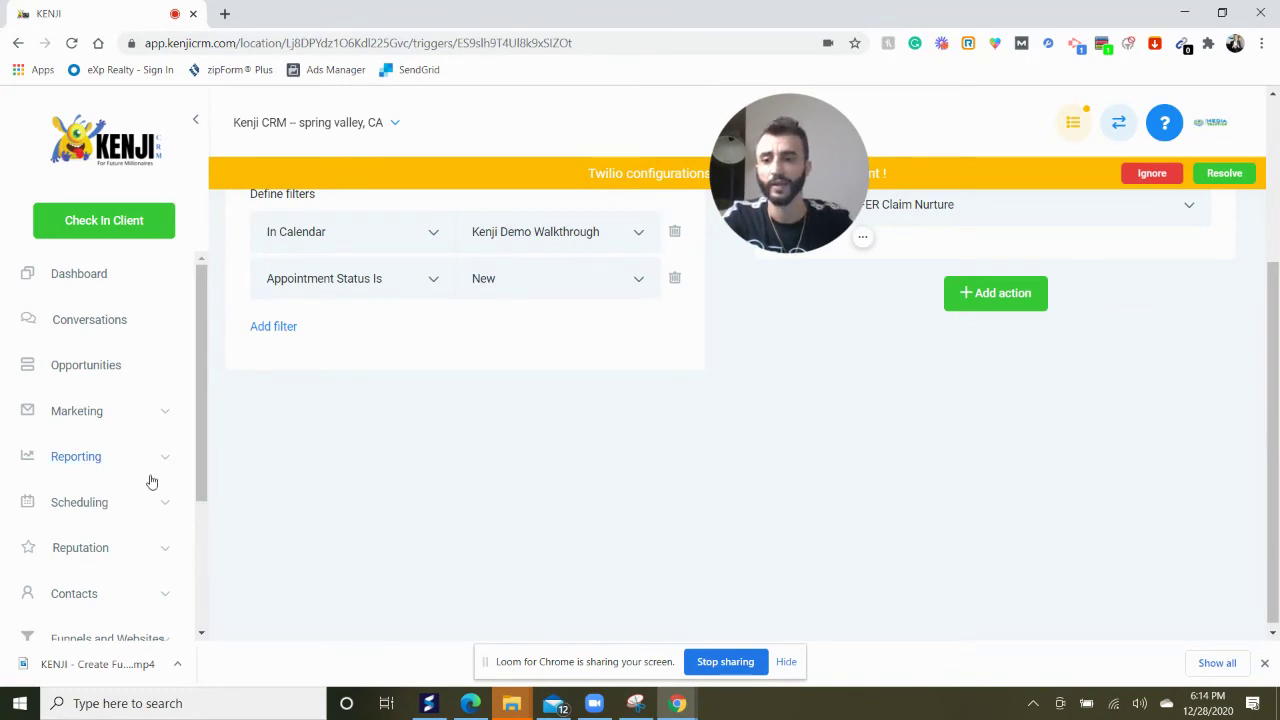
{"action": "scroll", "coordinate": [100, 594], "scroll_direction": "down", "scroll_amount": 2}
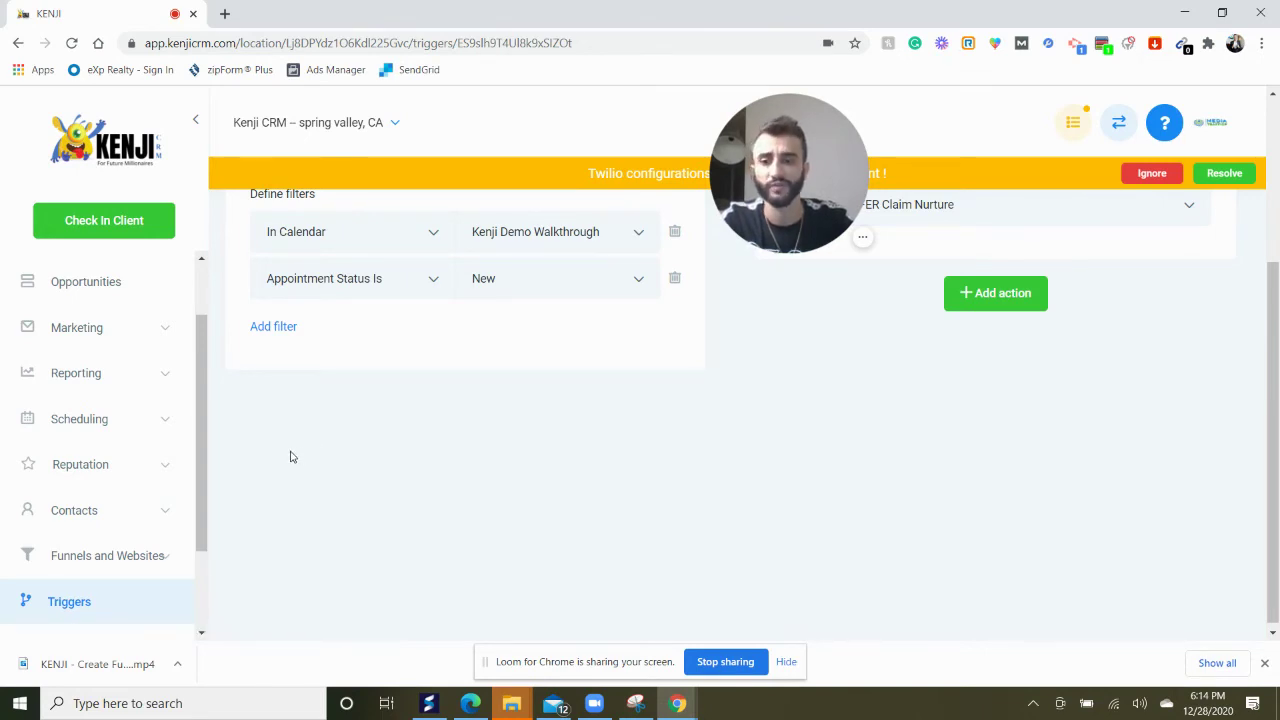
{"action": "scroll", "coordinate": [186, 503], "scroll_direction": "down", "scroll_amount": 2}
{"action": "scroll", "coordinate": [184, 503], "scroll_direction": "down", "scroll_amount": 1}
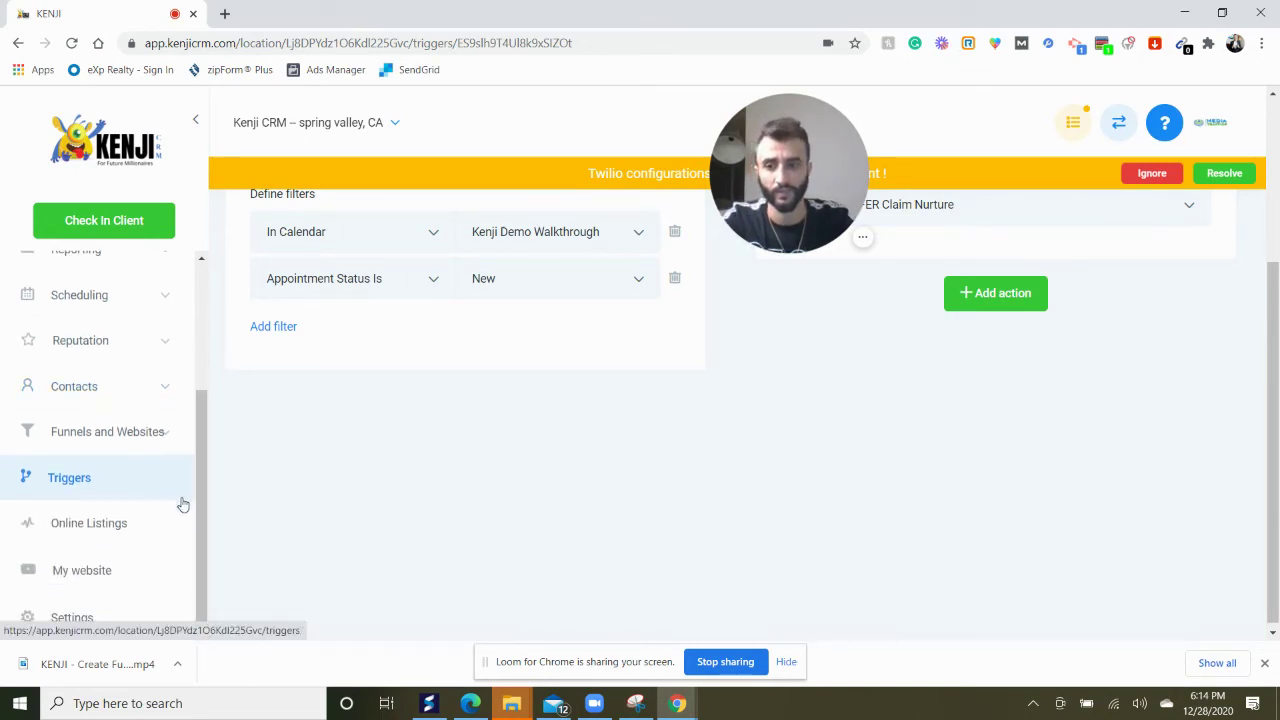
Step: Open Settings and look through the team management and Teams pages
{"action": "left_click", "coordinate": [90, 615]}
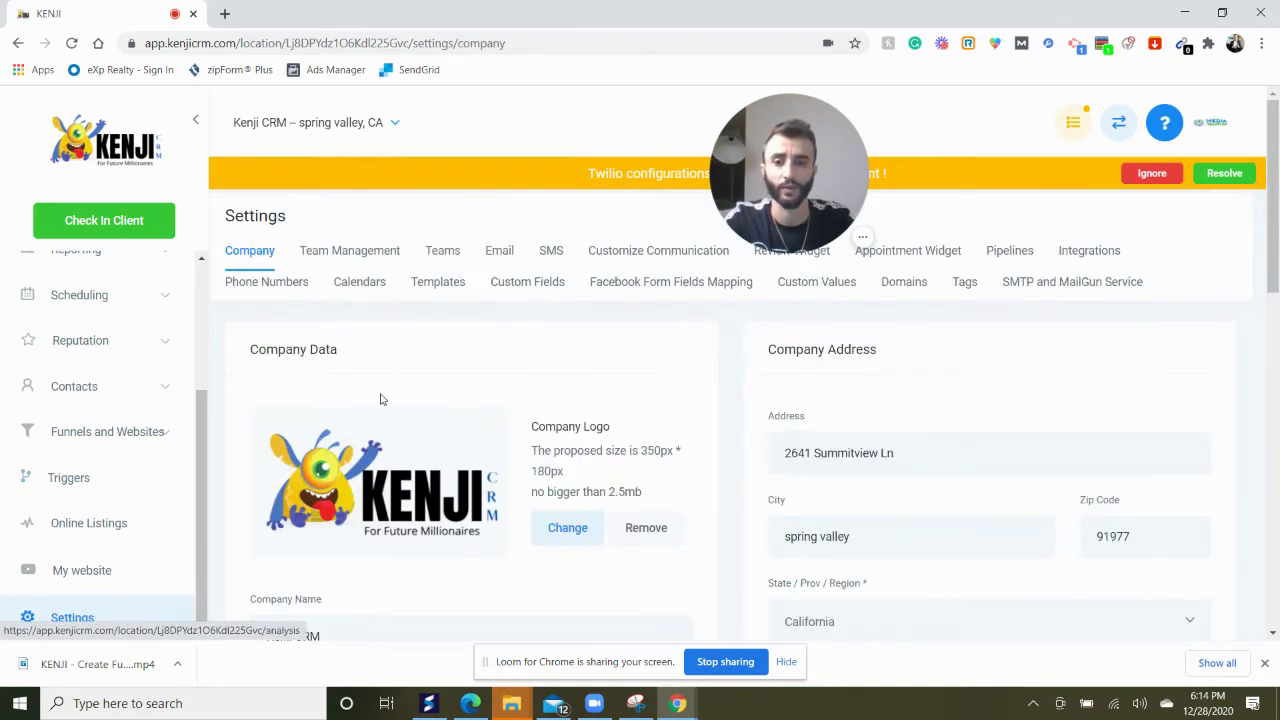
{"action": "scroll", "coordinate": [463, 431], "scroll_direction": "down", "scroll_amount": 10}
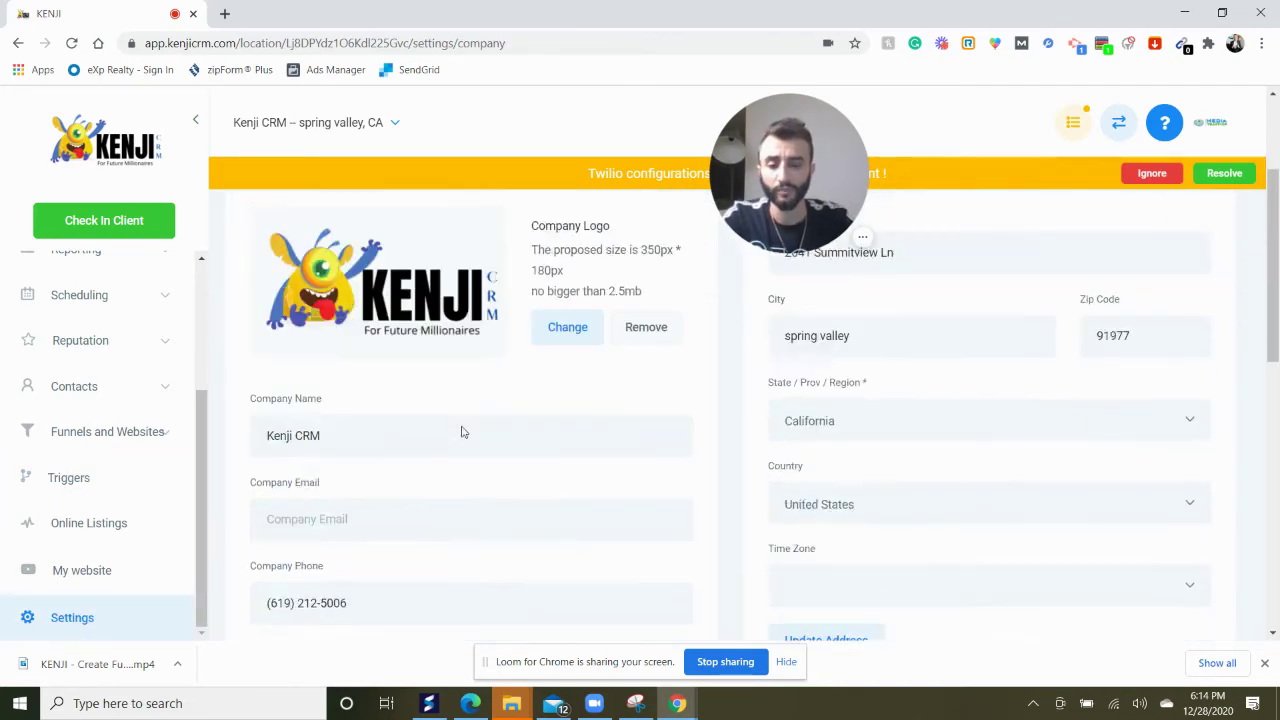
{"action": "scroll", "coordinate": [826, 432], "scroll_direction": "up", "scroll_amount": 10}
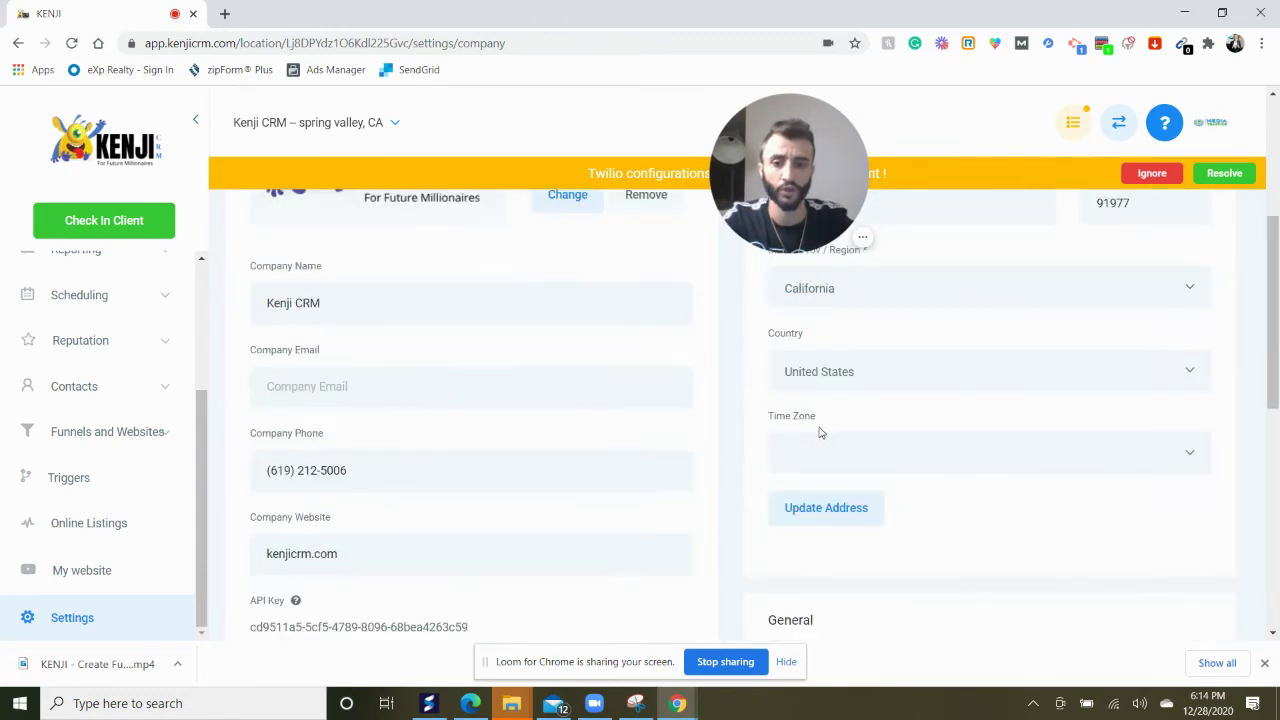
{"action": "left_click", "coordinate": [365, 258]}
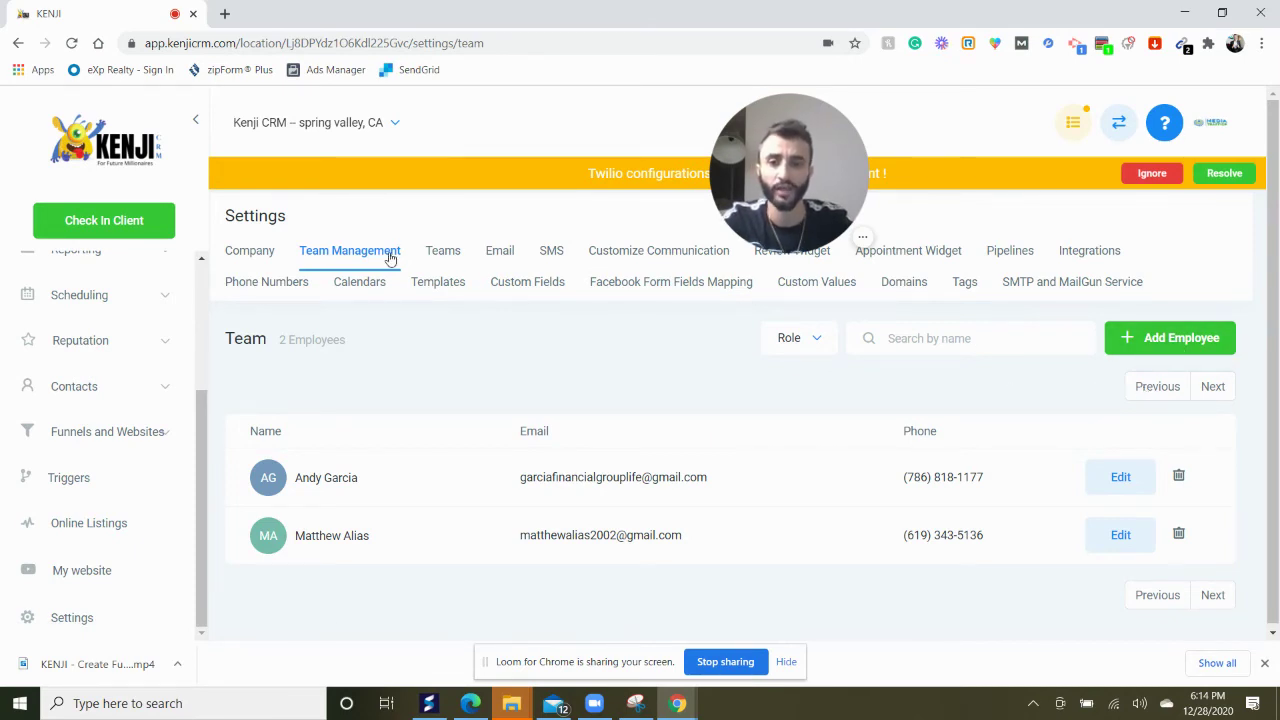
{"action": "left_click", "coordinate": [442, 253]}
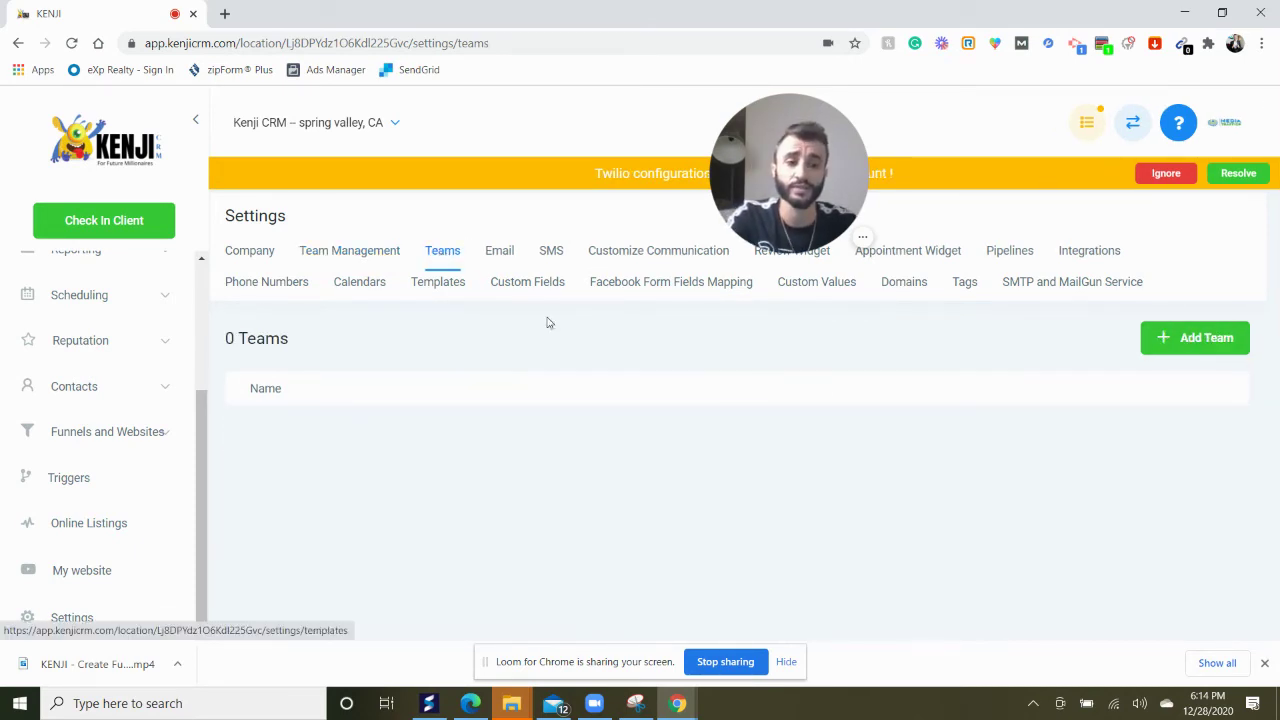
Step: Review the review-request Email settings, then move to the SMS tab
{"action": "left_click", "coordinate": [510, 254]}
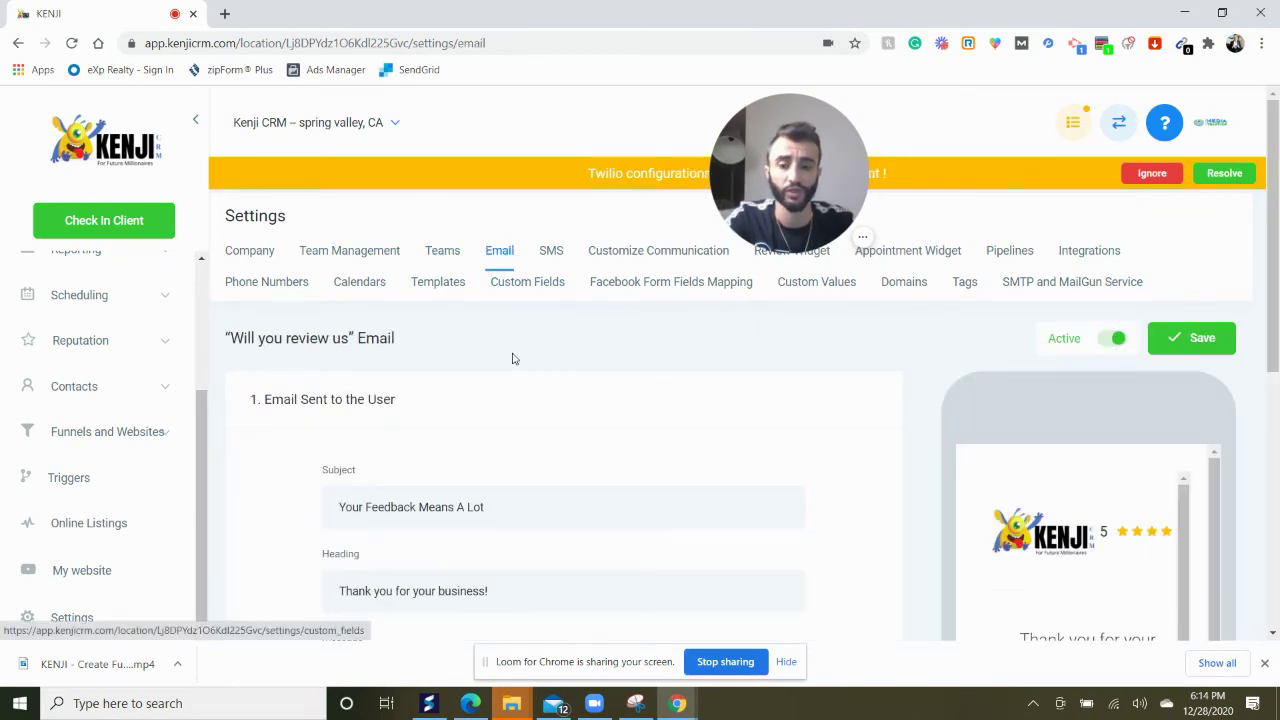
{"action": "scroll", "coordinate": [557, 387], "scroll_direction": "down", "scroll_amount": 5}
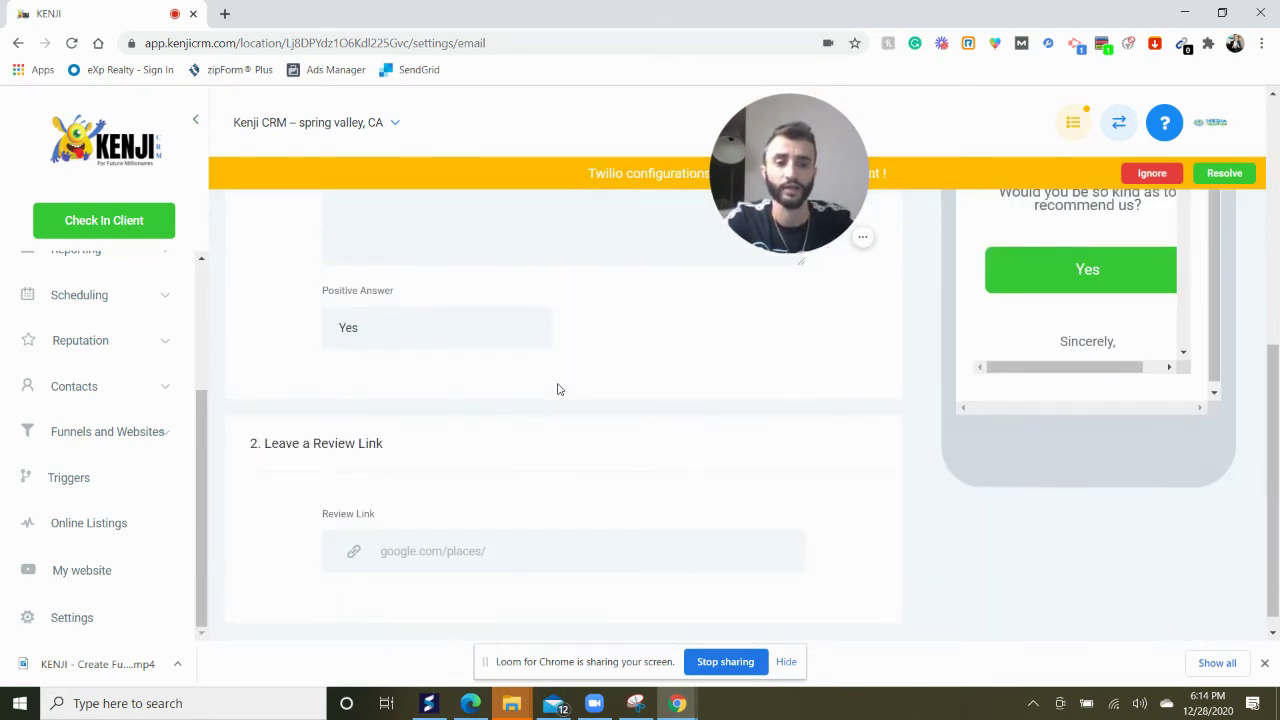
{"action": "scroll", "coordinate": [559, 389], "scroll_direction": "up", "scroll_amount": 4}
{"action": "scroll", "coordinate": [557, 387], "scroll_direction": "up", "scroll_amount": 1}
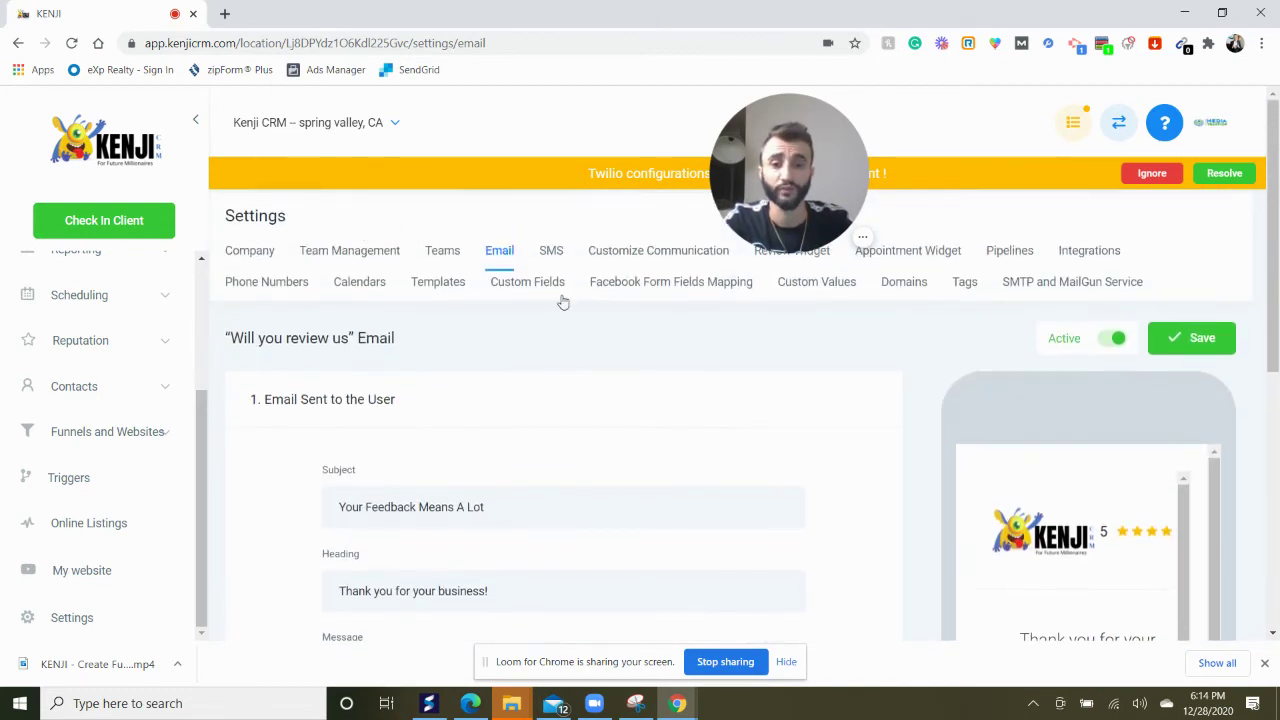
{"action": "left_click", "coordinate": [551, 252]}
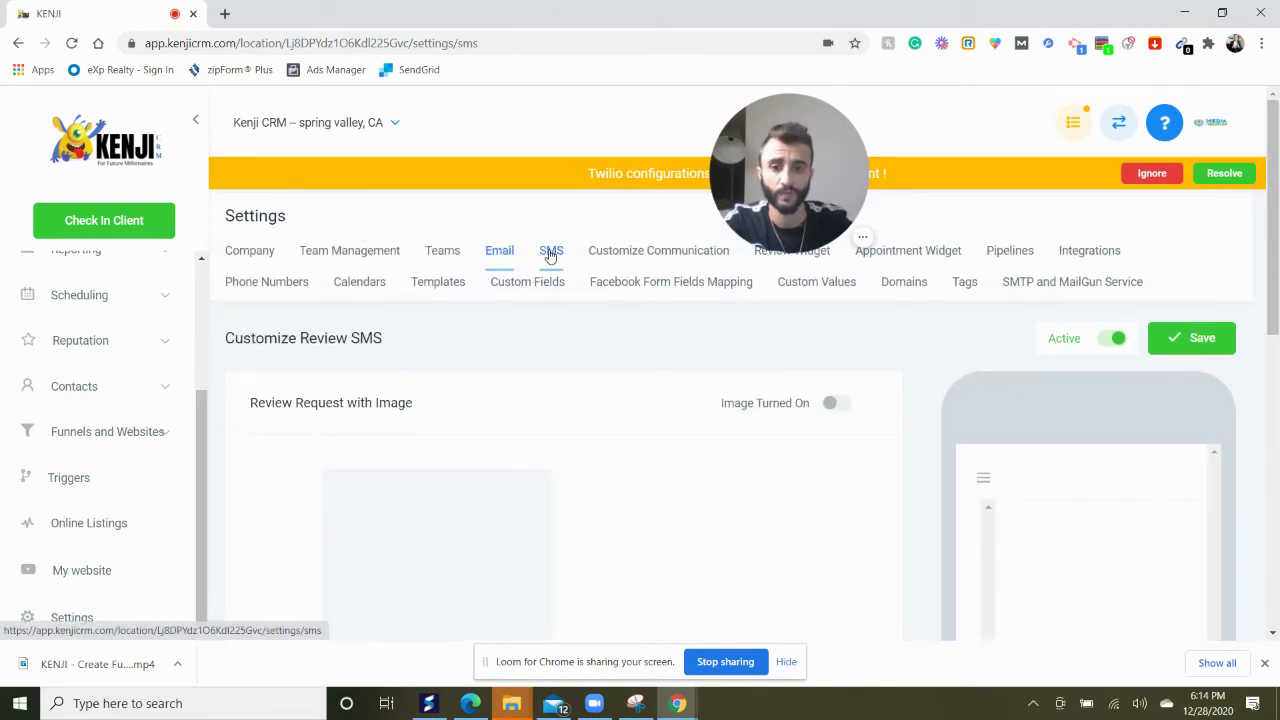
Step: Review the Customize Communication Email and SMS timing options, then view the Review Widget page
{"action": "left_click", "coordinate": [630, 254]}
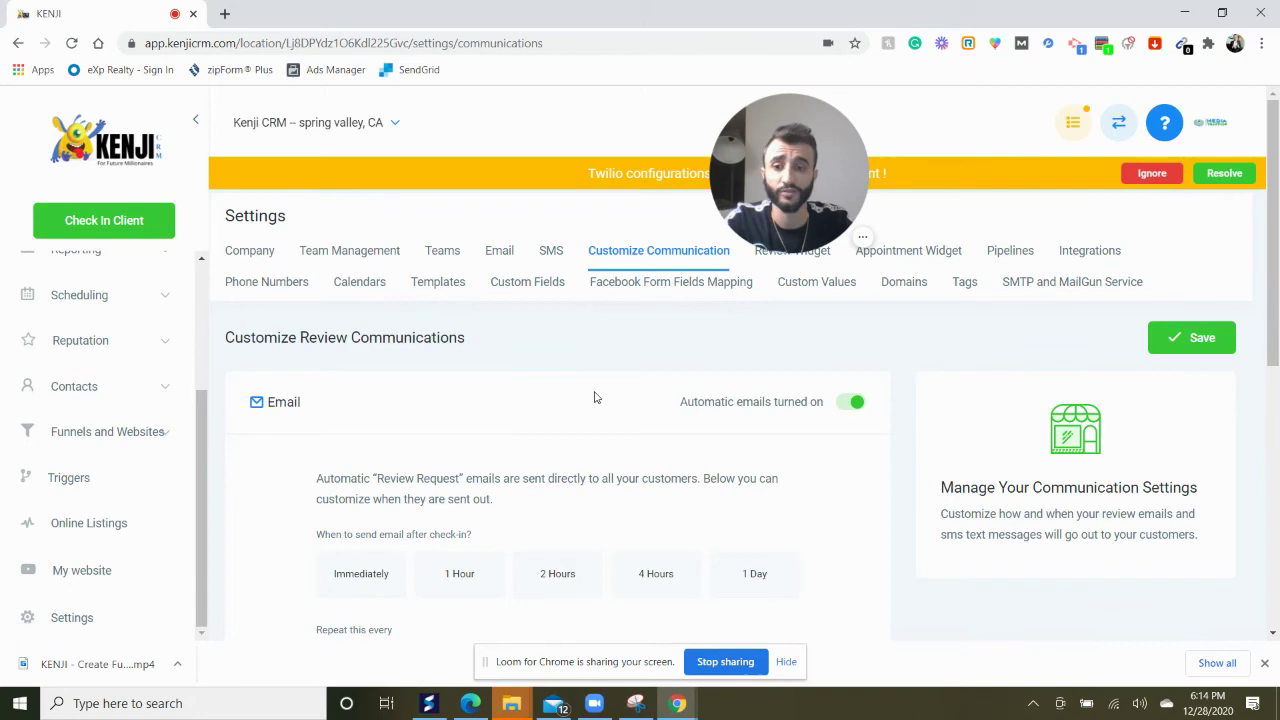
{"action": "scroll", "coordinate": [592, 399], "scroll_direction": "down", "scroll_amount": 2}
{"action": "scroll", "coordinate": [443, 412], "scroll_direction": "up", "scroll_amount": 2}
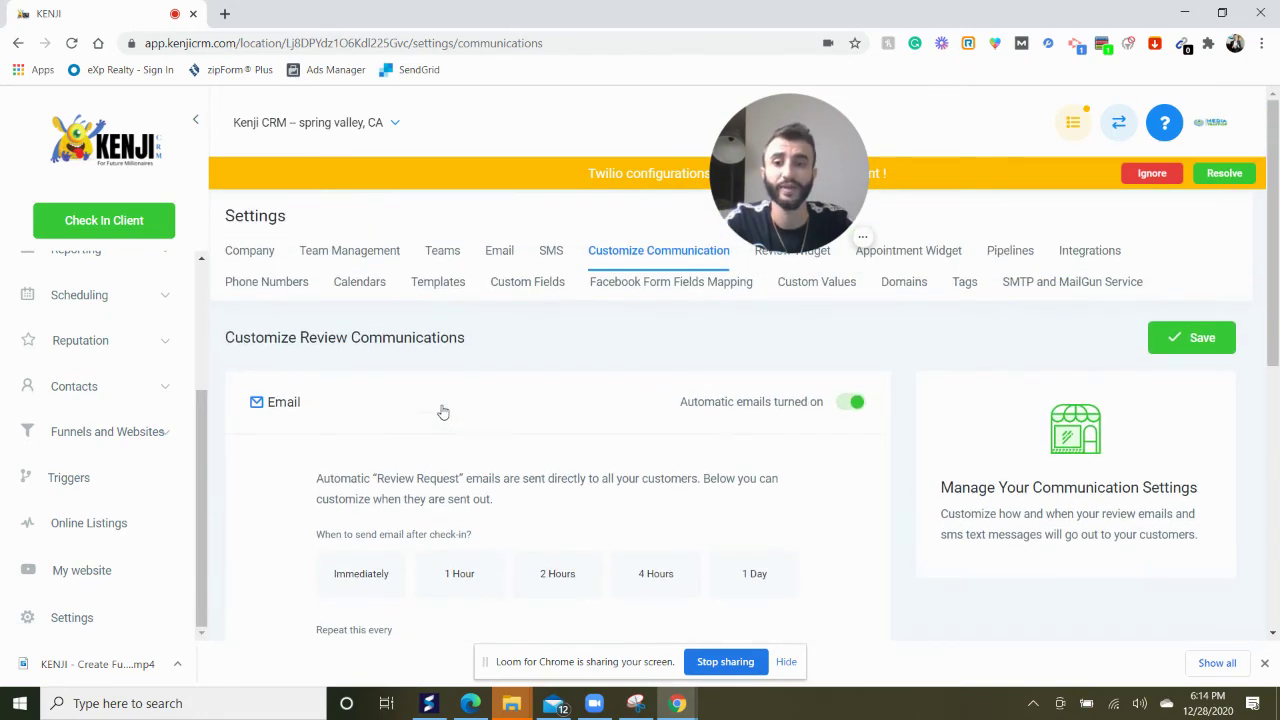
{"action": "scroll", "coordinate": [443, 410], "scroll_direction": "down", "scroll_amount": 5}
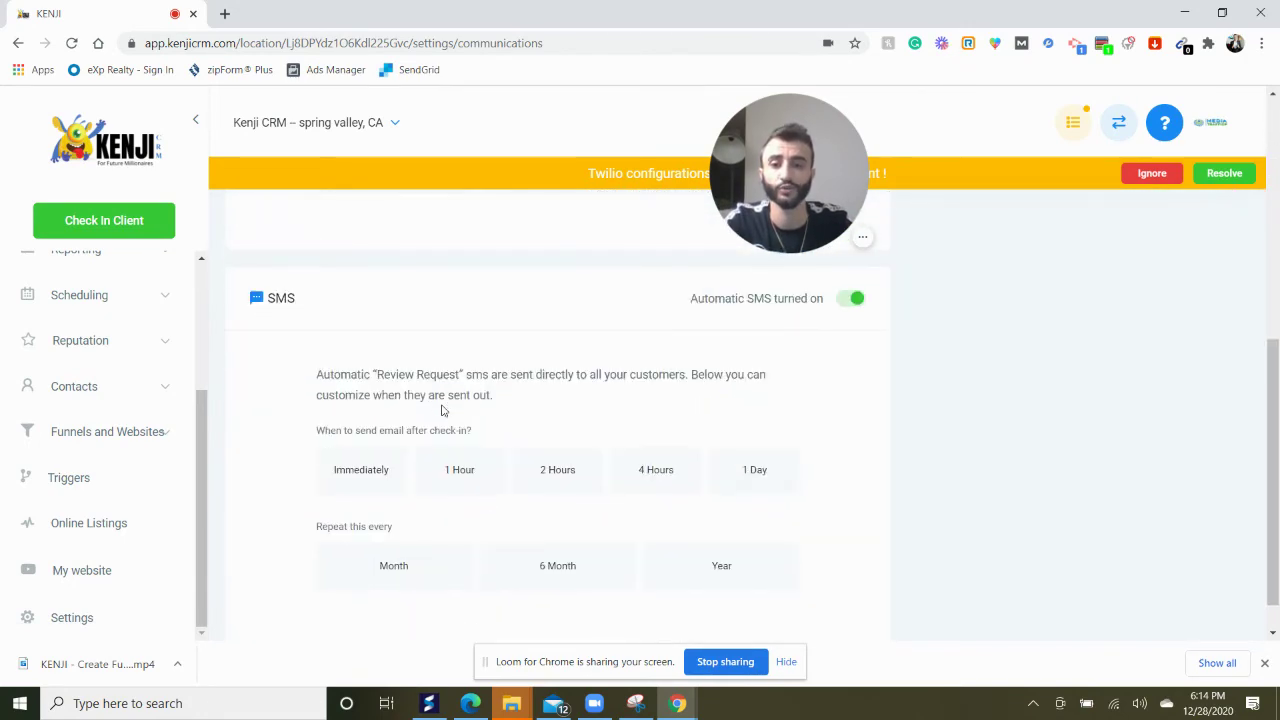
{"action": "scroll", "coordinate": [443, 410], "scroll_direction": "up", "scroll_amount": 7}
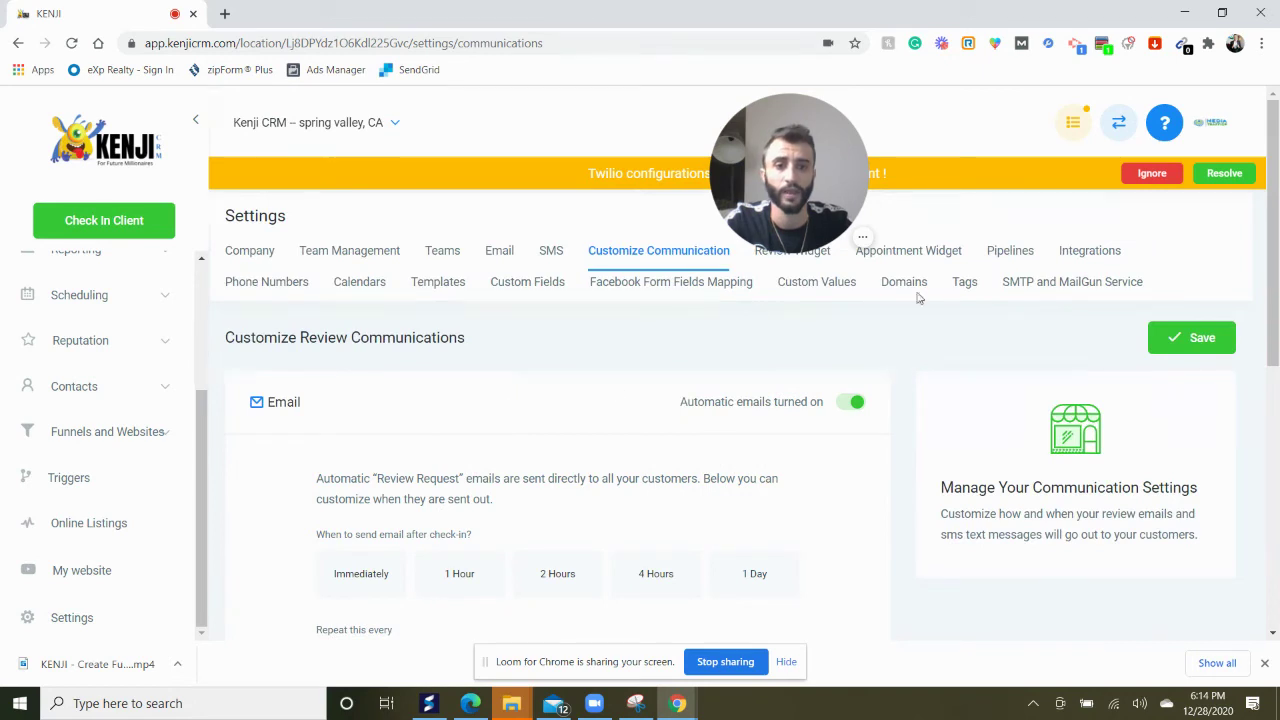
{"action": "left_click", "coordinate": [792, 252]}
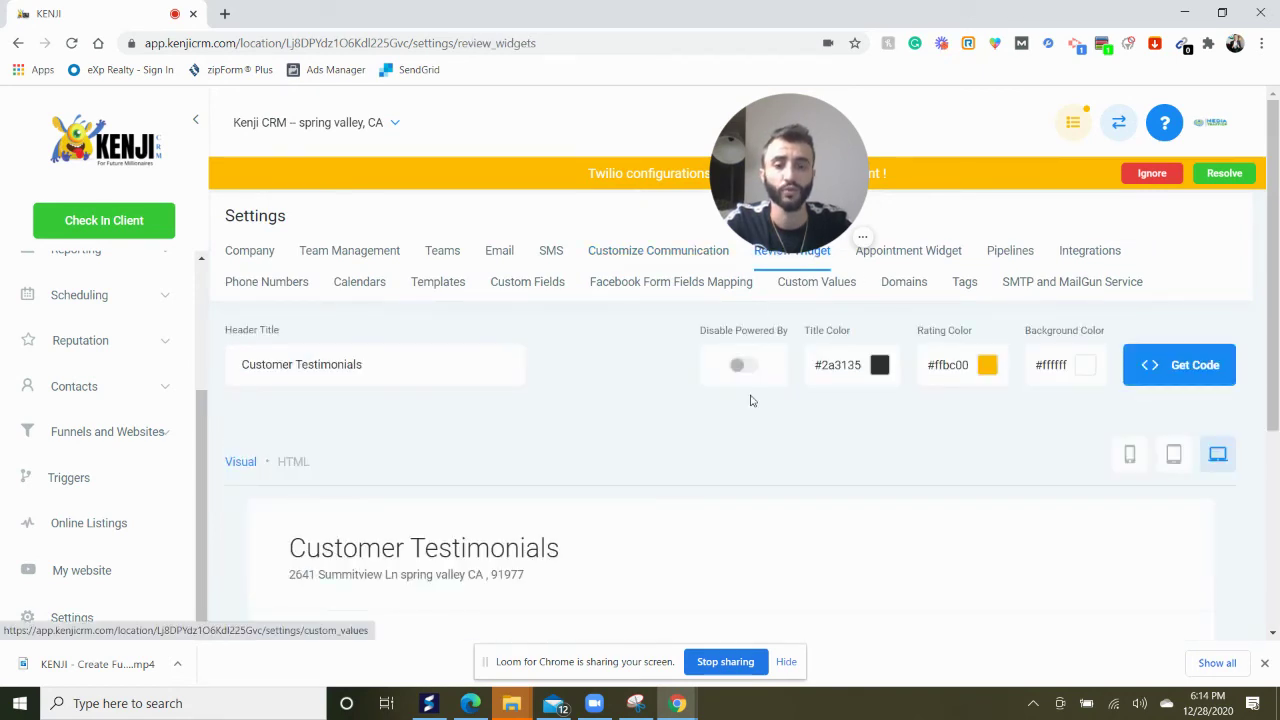
{"action": "scroll", "coordinate": [669, 469], "scroll_direction": "down", "scroll_amount": 2}
{"action": "scroll", "coordinate": [669, 469], "scroll_direction": "up", "scroll_amount": 3}
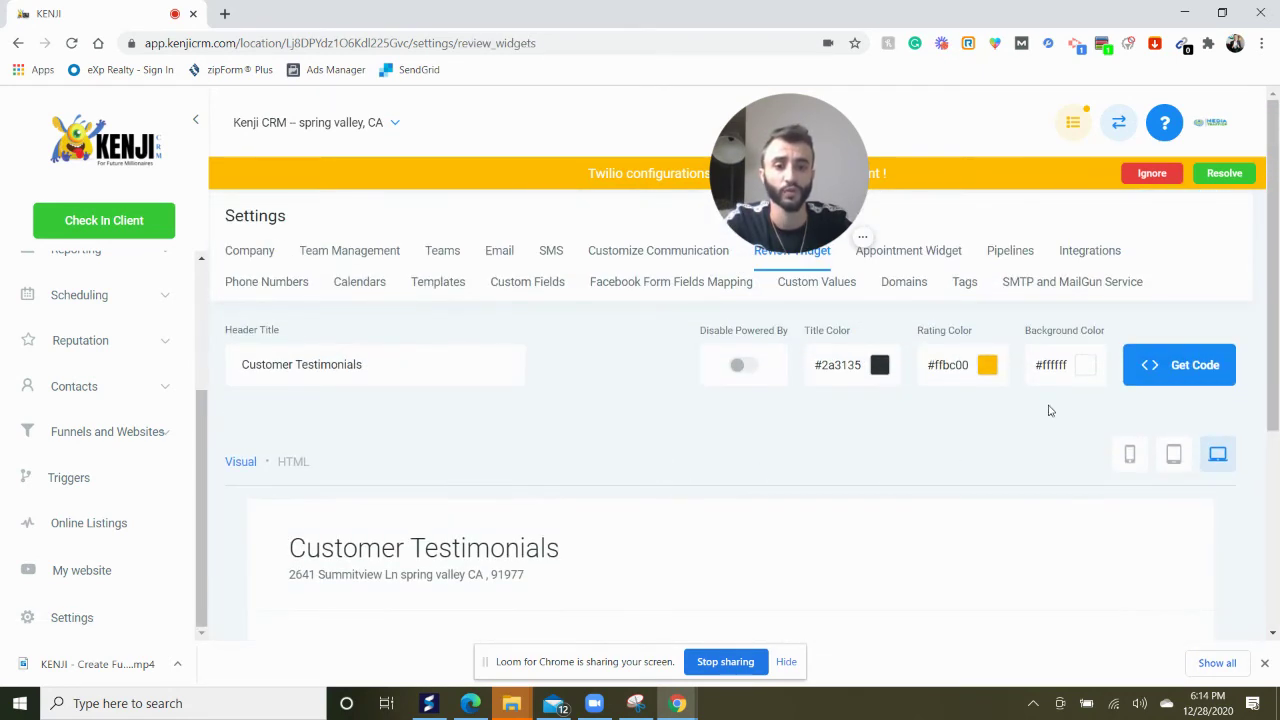
{"action": "left_click", "coordinate": [928, 256]}
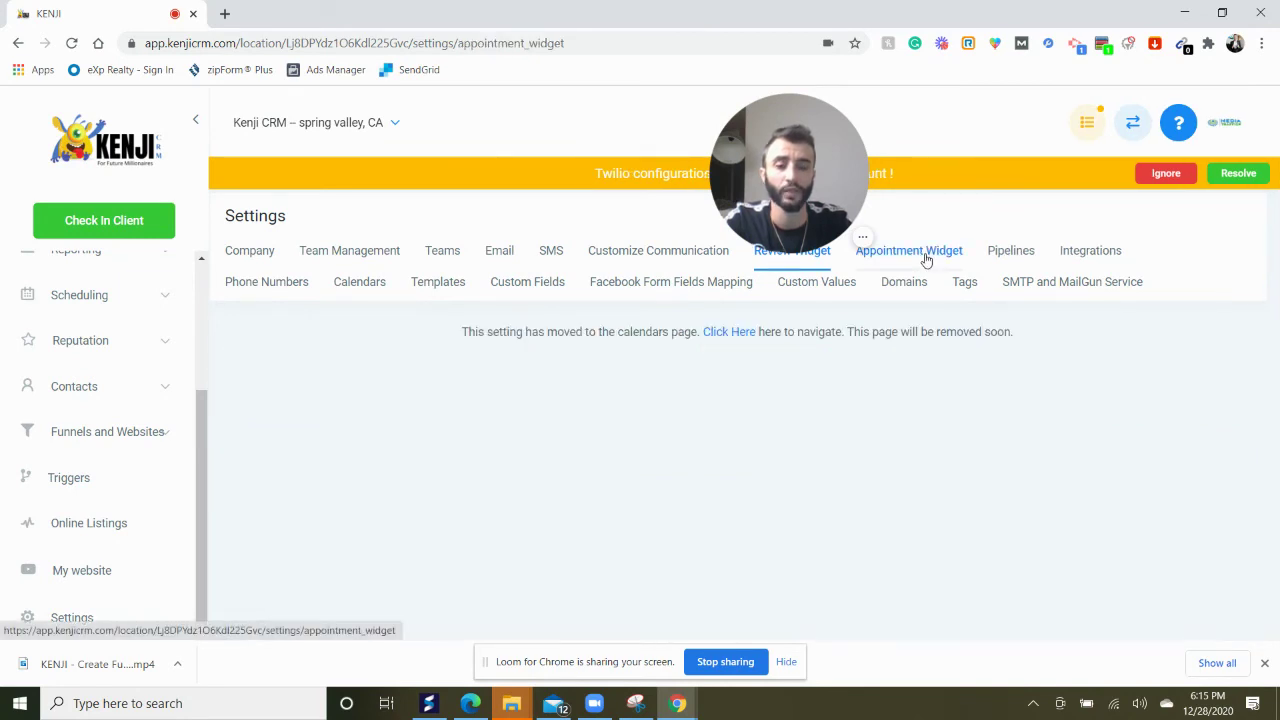
{"action": "left_click", "coordinate": [725, 336]}
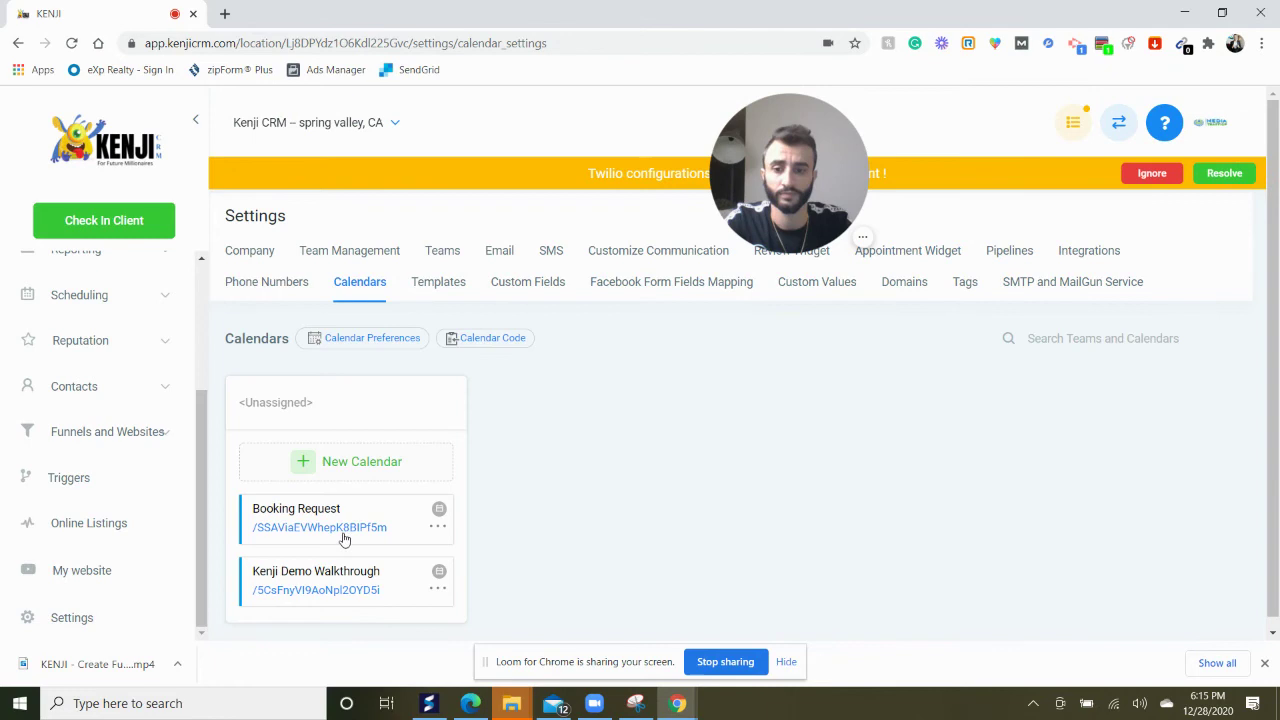
{"action": "left_click", "coordinate": [514, 338]}
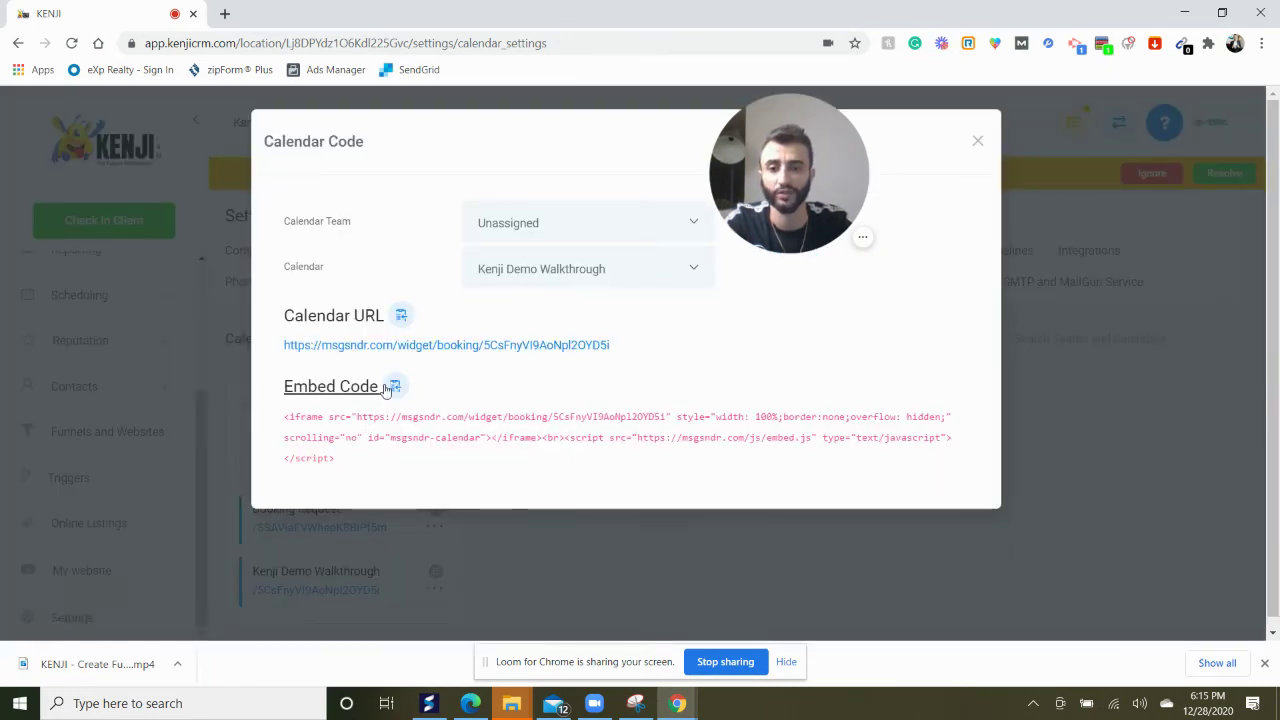
{"action": "left_click", "coordinate": [566, 271]}
{"action": "left_click", "coordinate": [583, 362]}
{"action": "left_click", "coordinate": [576, 219]}
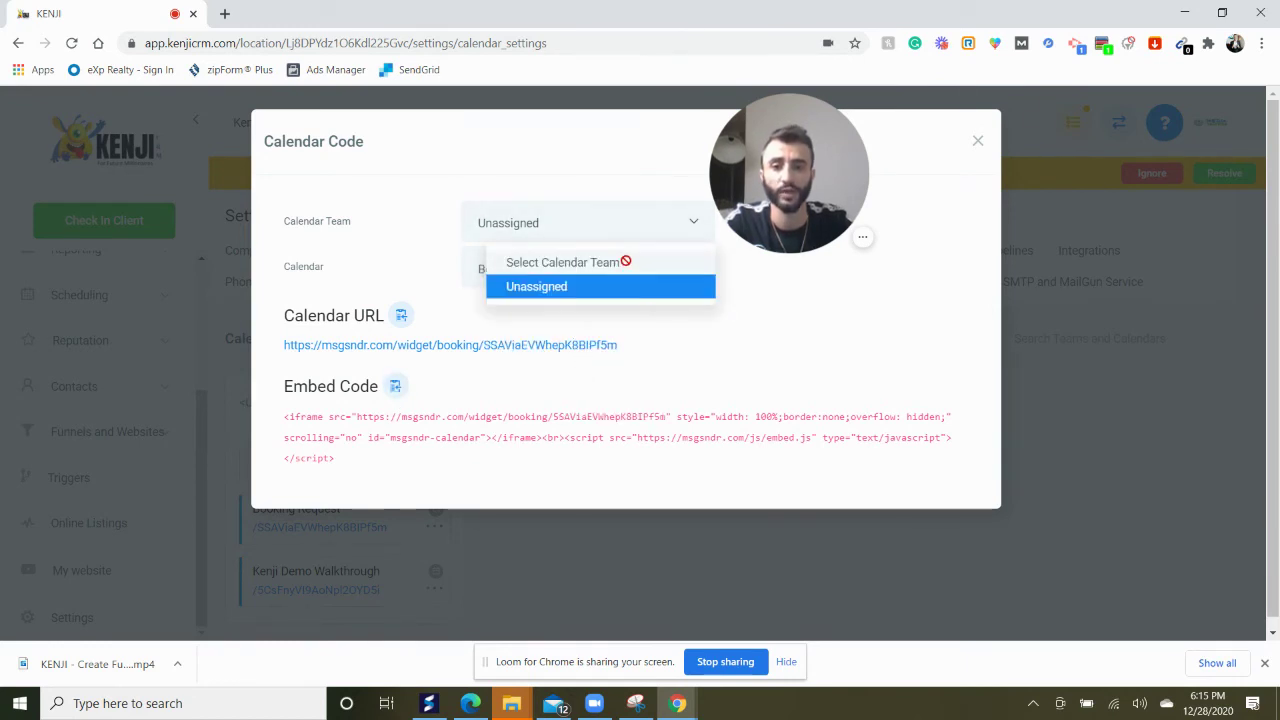
{"action": "left_click", "coordinate": [440, 270]}
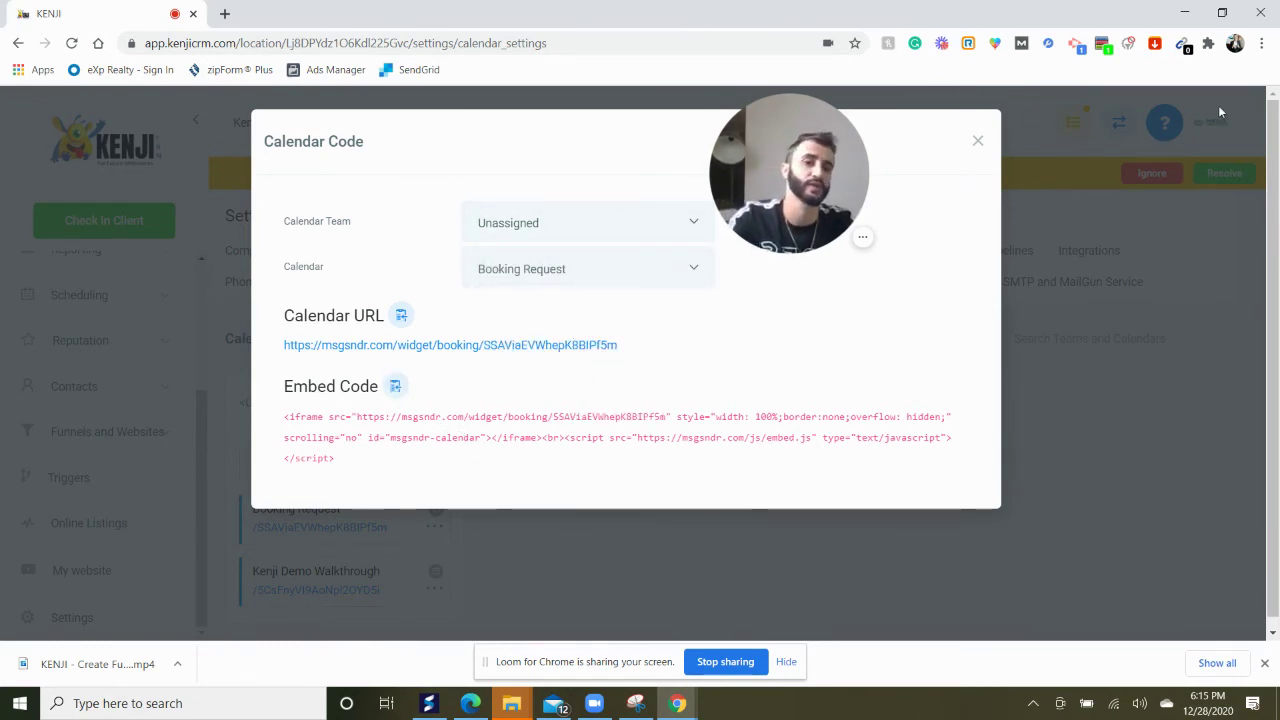
{"action": "left_click", "coordinate": [979, 142]}
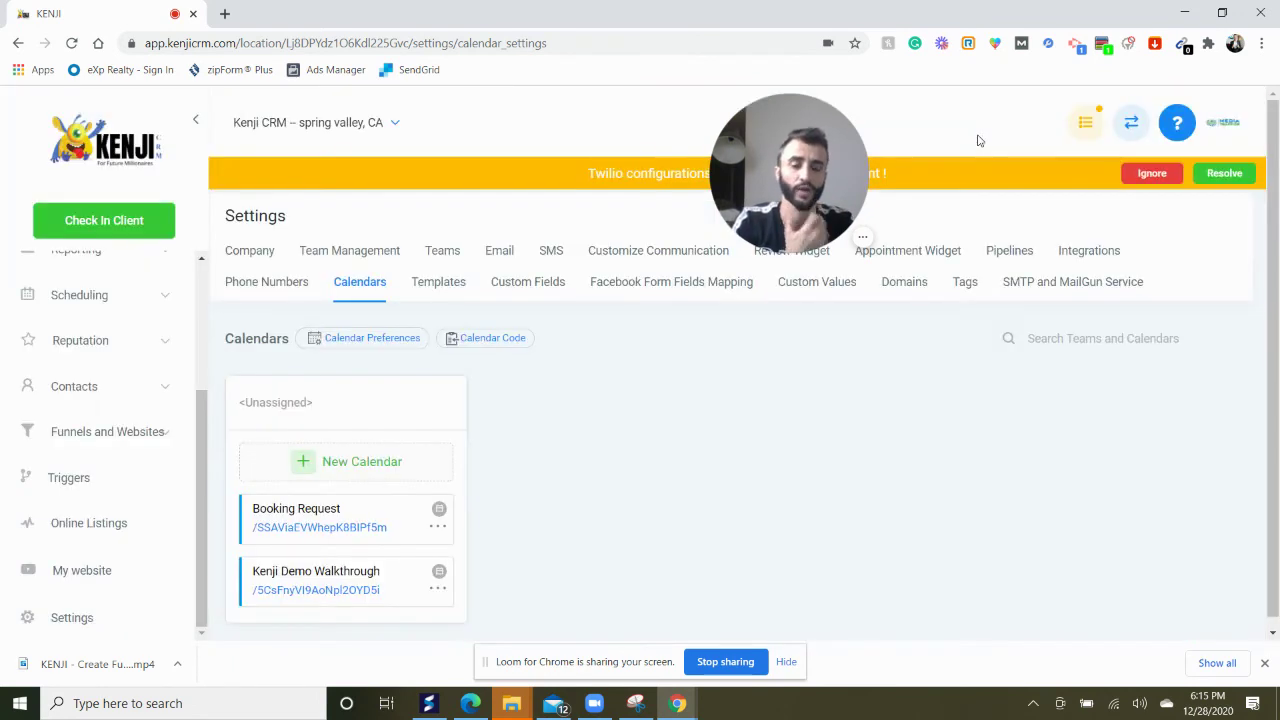
Step: Look through the Pipelines and Integrations settings, then go to Phone Numbers
{"action": "left_click", "coordinate": [1015, 251]}
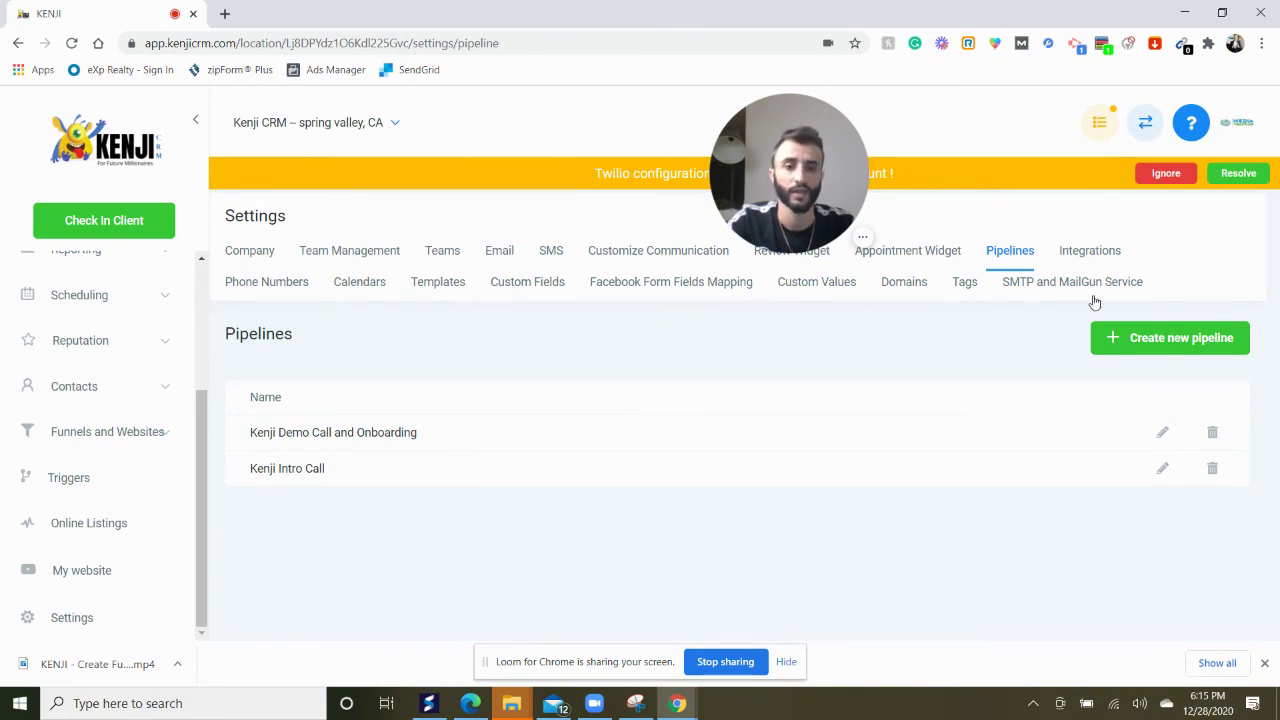
{"action": "left_click", "coordinate": [1110, 257]}
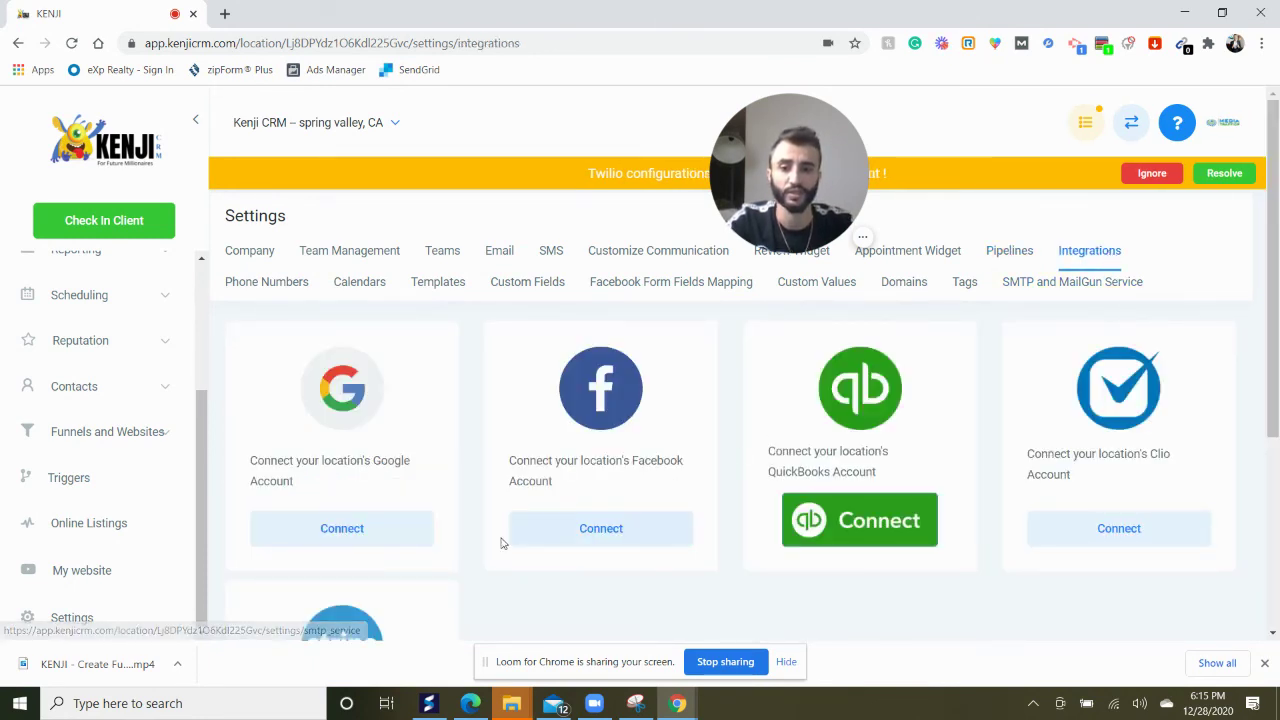
{"action": "scroll", "coordinate": [872, 530], "scroll_direction": "down", "scroll_amount": 3}
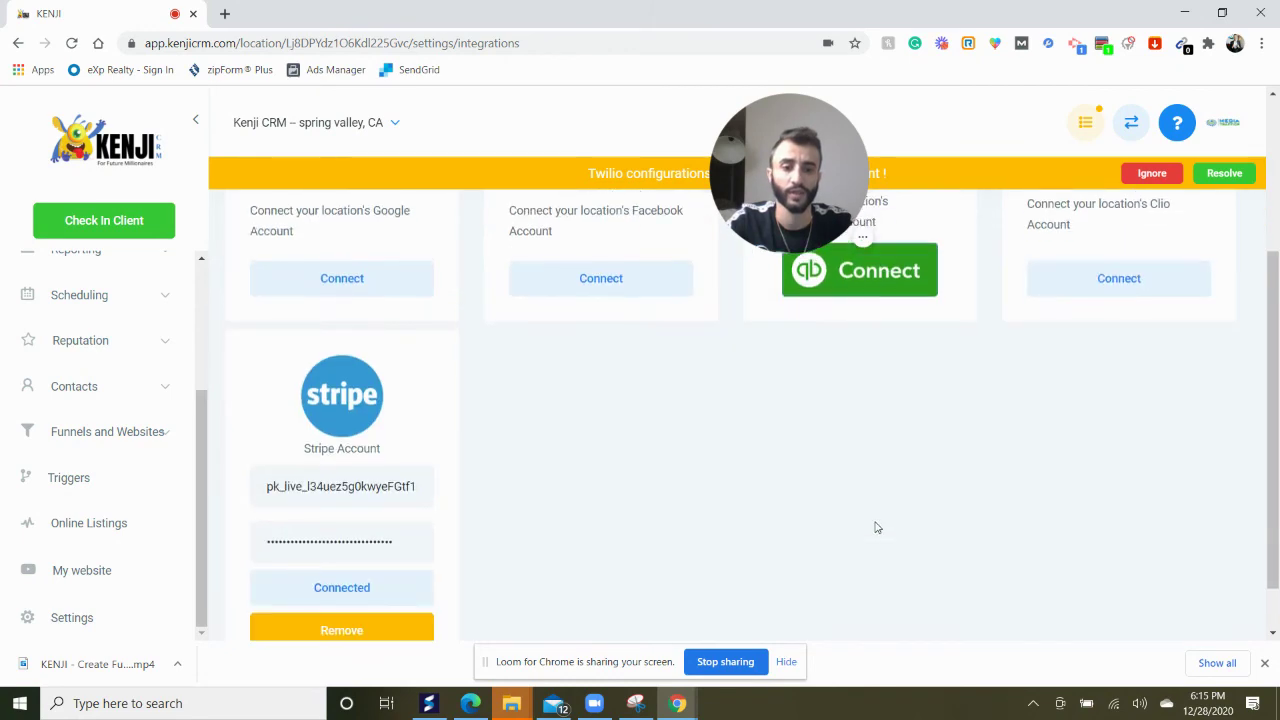
{"action": "scroll", "coordinate": [876, 510], "scroll_direction": "up", "scroll_amount": 2}
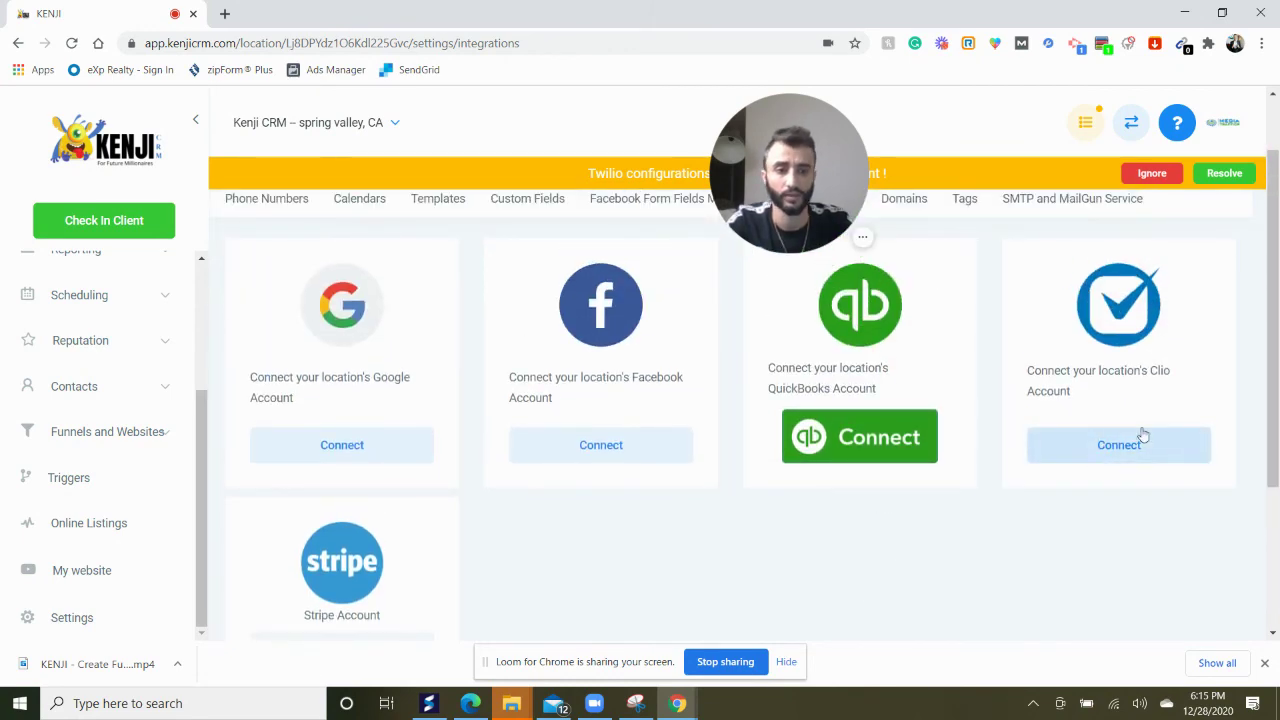
{"action": "scroll", "coordinate": [455, 492], "scroll_direction": "down", "scroll_amount": 2}
{"action": "scroll", "coordinate": [603, 507], "scroll_direction": "up", "scroll_amount": 3}
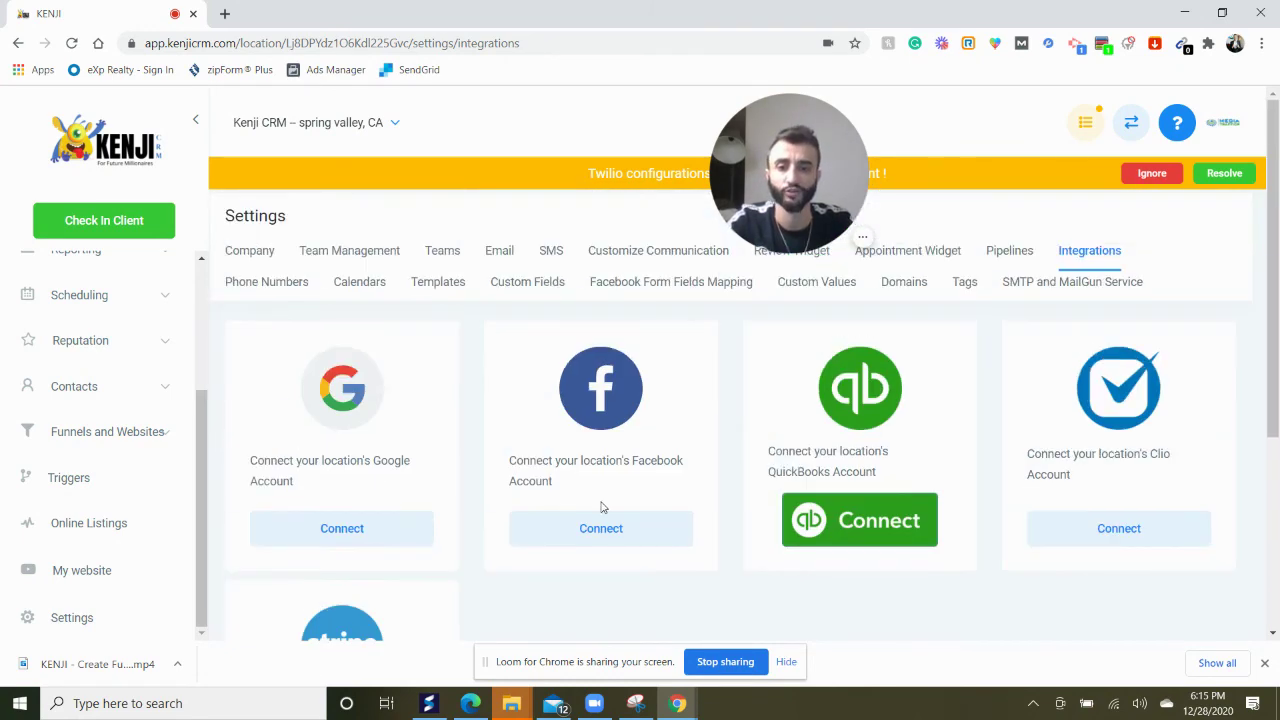
{"action": "left_click", "coordinate": [276, 286]}
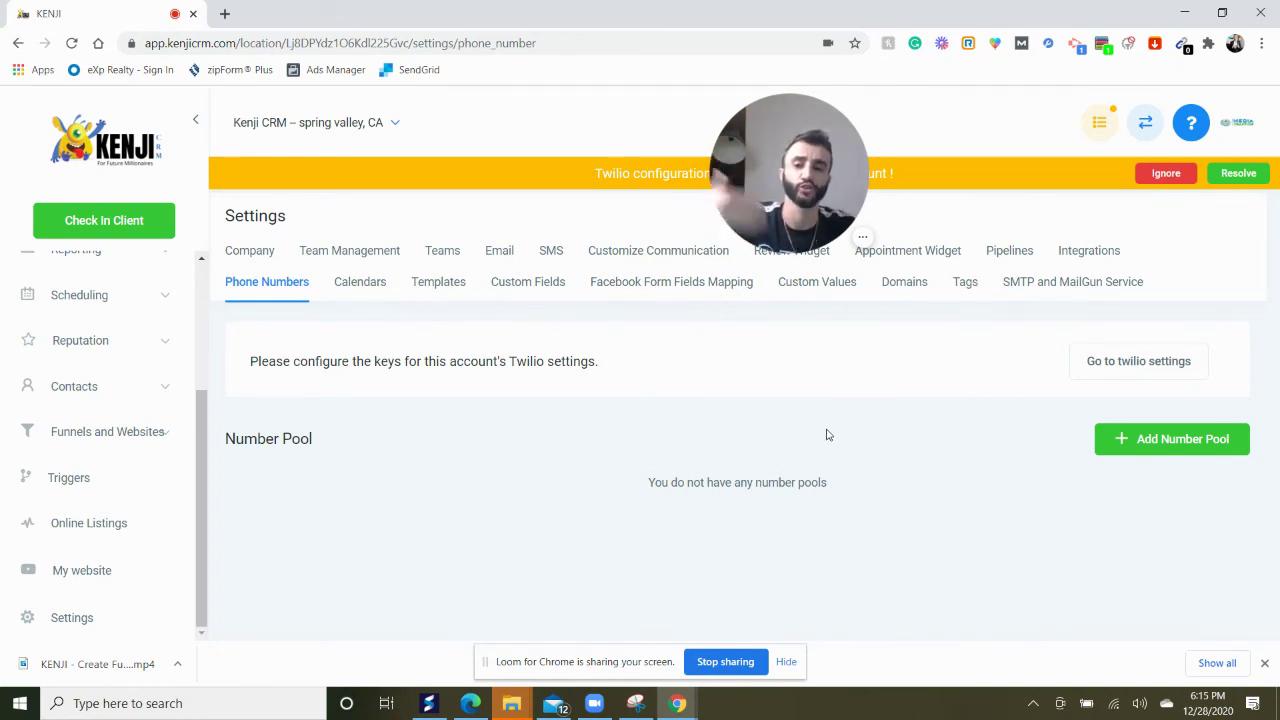
Step: Go from Phone Numbers back to Calendars, then on to the Templates settings
{"action": "left_click", "coordinate": [366, 292]}
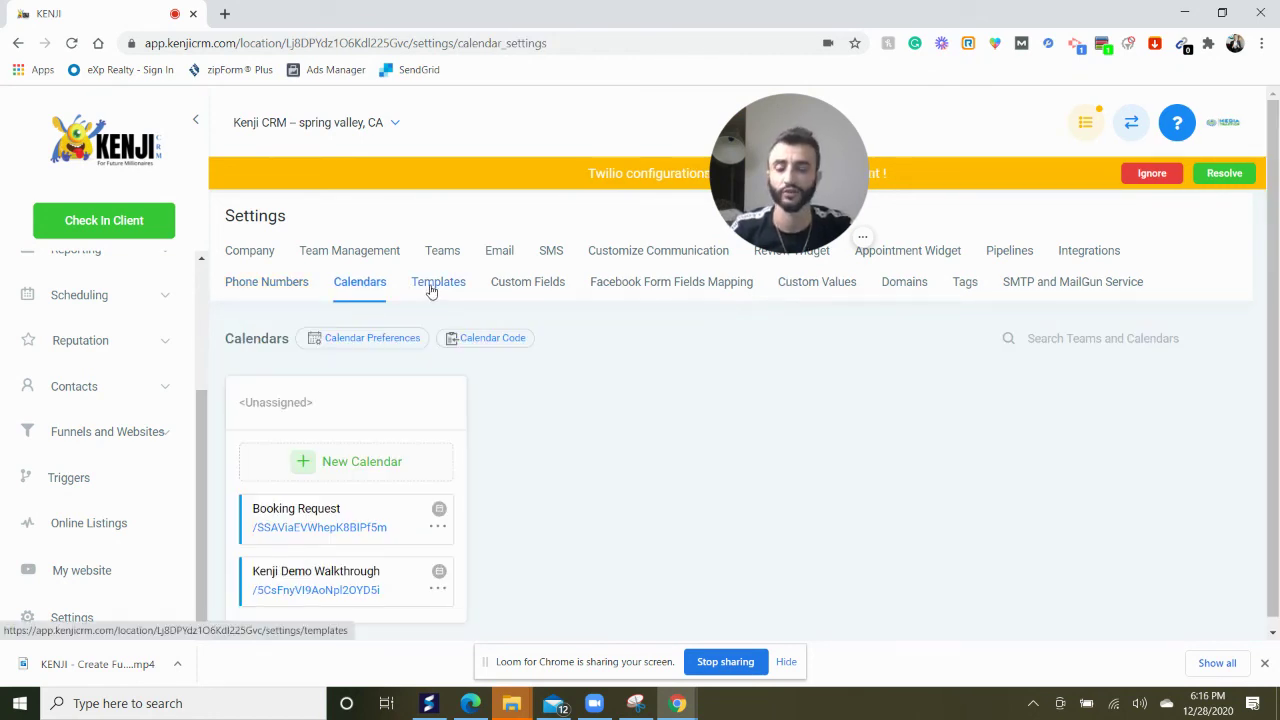
{"action": "left_click", "coordinate": [432, 288]}
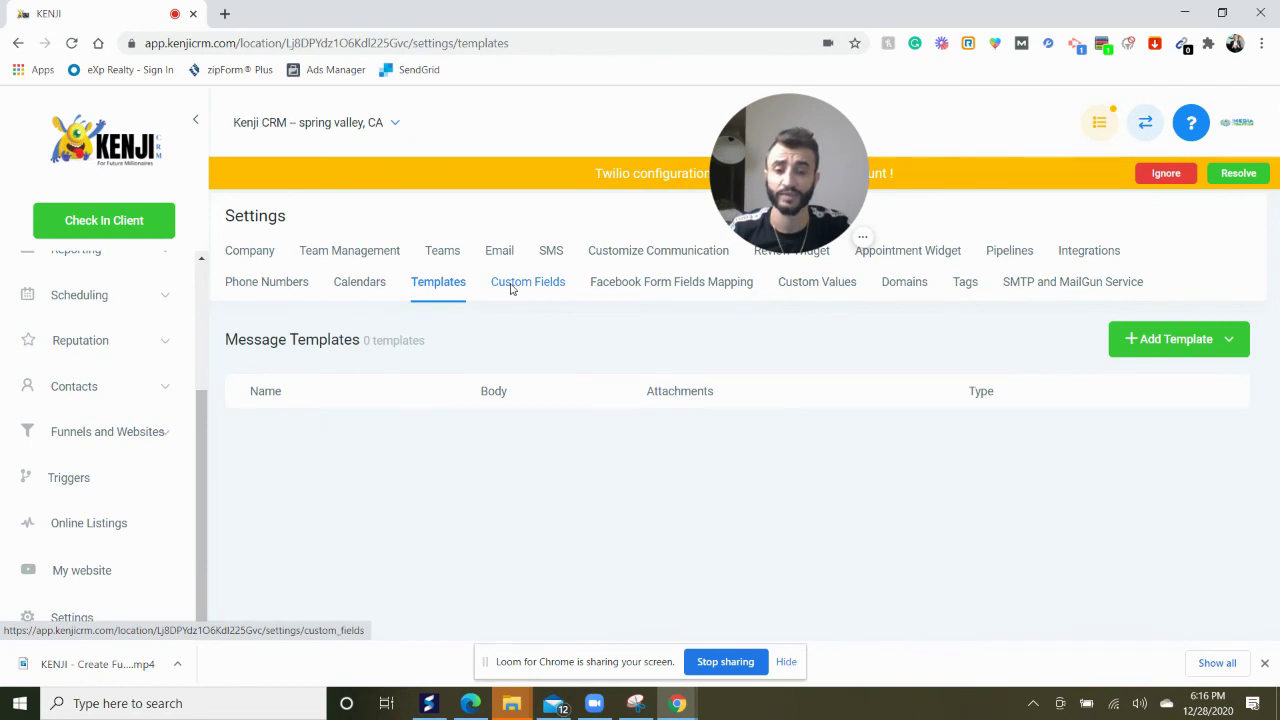